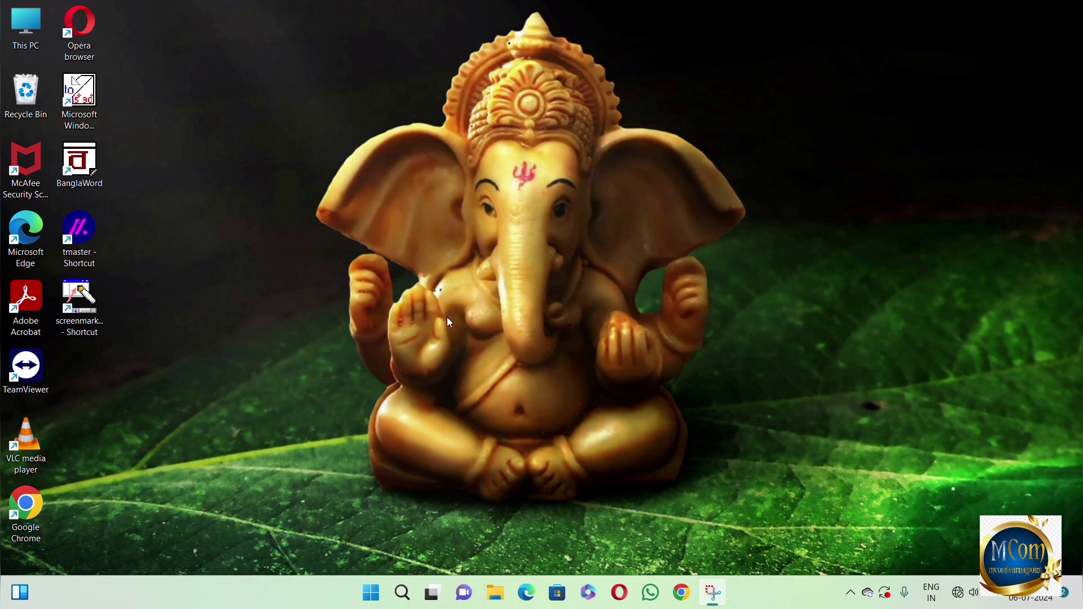
Search the computer for Word and open Microsoft Office Word 2007.
{"action": "left_click", "coordinate": [381, 584]}
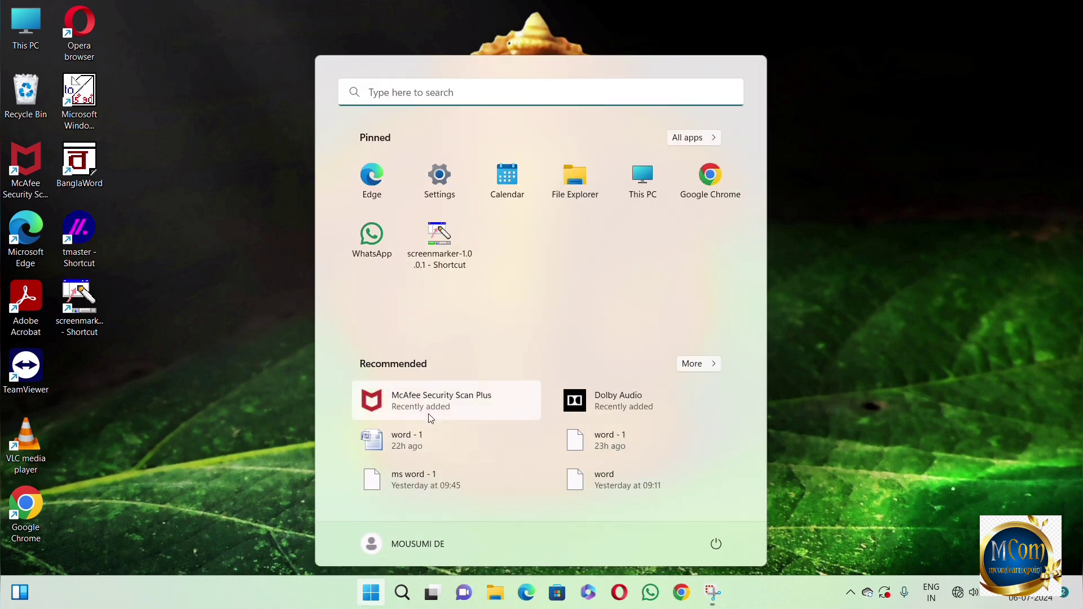
{"action": "left_click", "coordinate": [419, 92]}
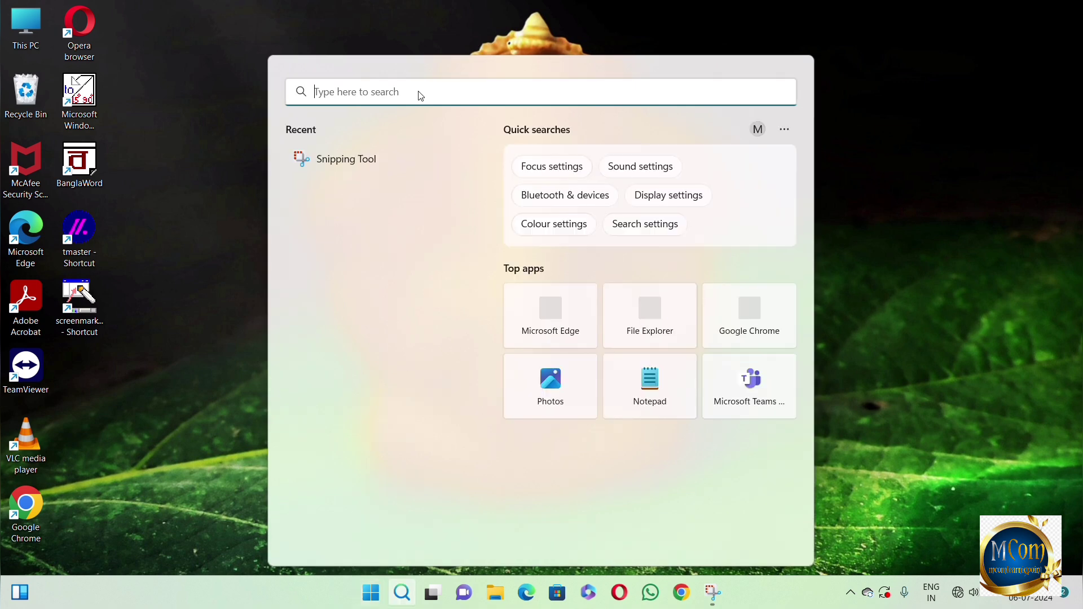
{"action": "type", "text": "w"}
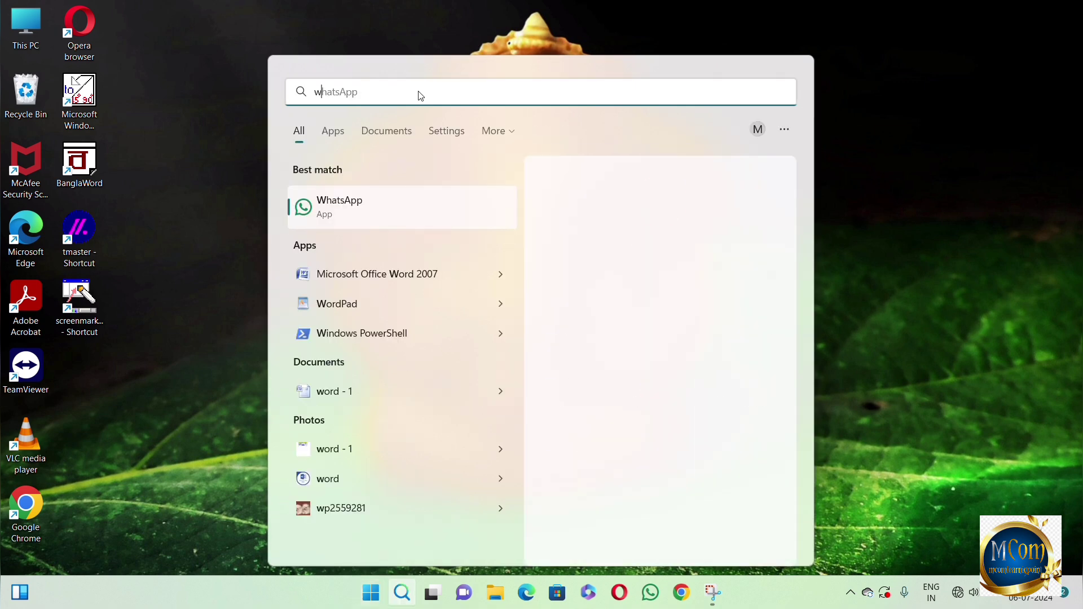
{"action": "type", "text": "or"}
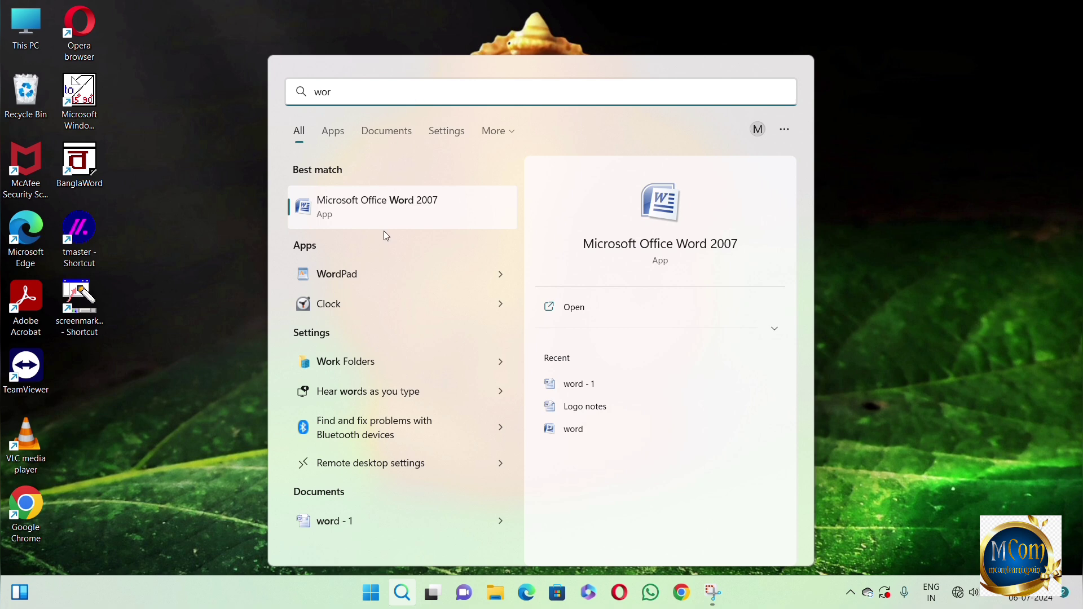
{"action": "left_click", "coordinate": [398, 207]}
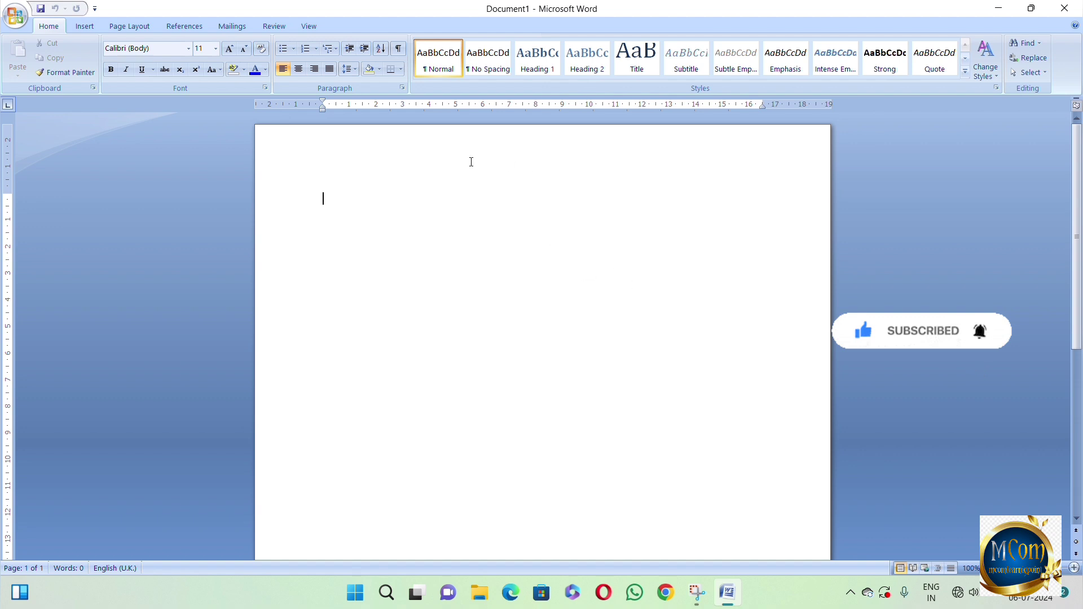
Insert a page break at the start of the blank document and return to the first page.
{"action": "left_click", "coordinate": [89, 26]}
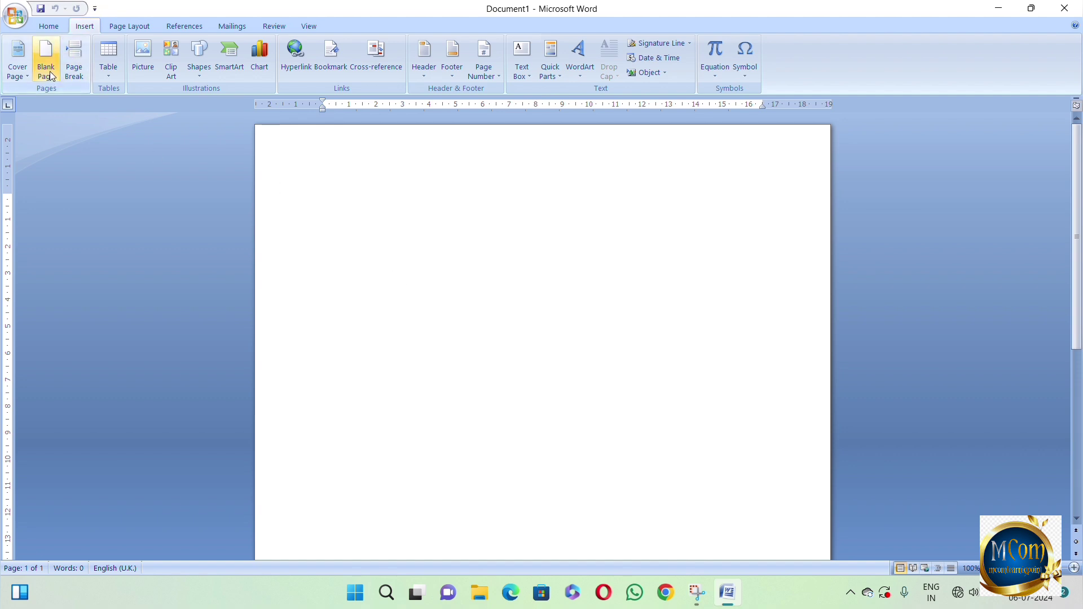
{"action": "left_click", "coordinate": [73, 60]}
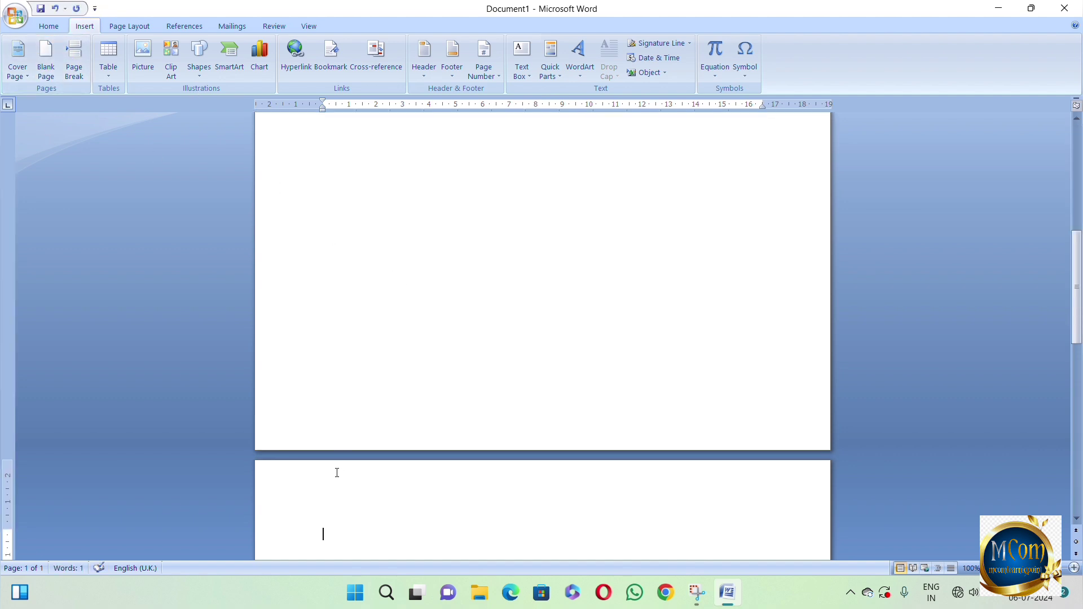
{"action": "scroll", "coordinate": [367, 418], "scroll_direction": "up", "scroll_amount": 4}
{"action": "scroll", "coordinate": [371, 418], "scroll_direction": "up", "scroll_amount": 3}
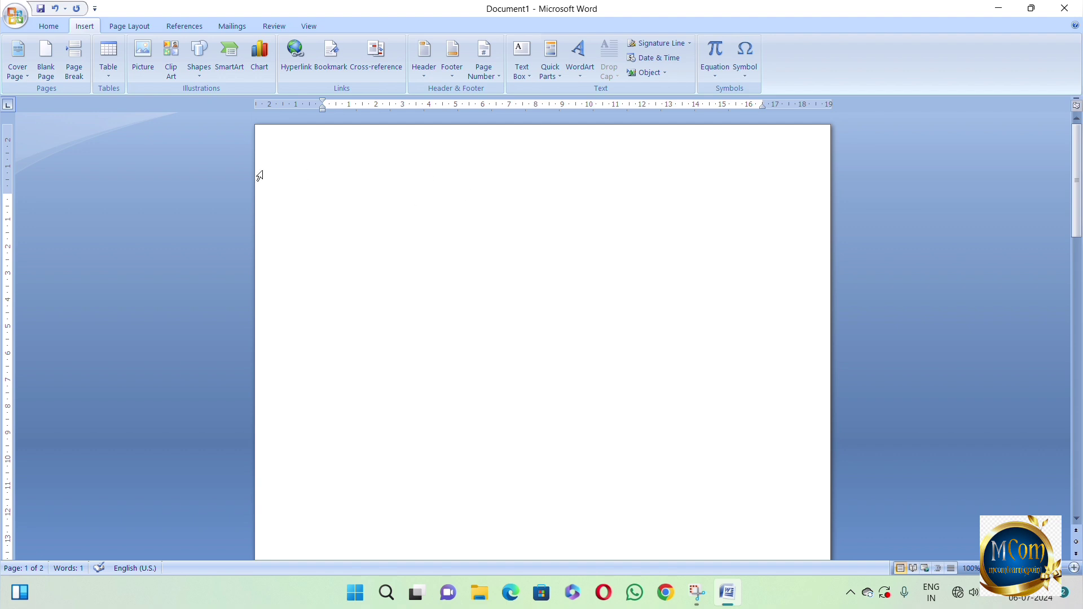
Insert a table with 8 columns and 5 rows on the first page.
{"action": "left_click", "coordinate": [111, 76]}
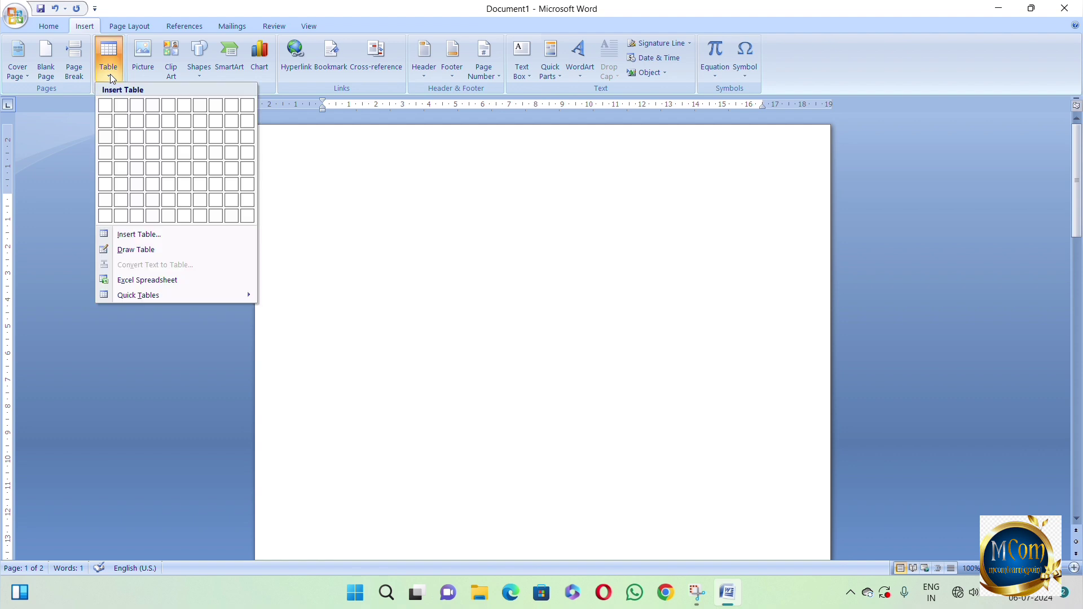
{"action": "left_click", "coordinate": [164, 237]}
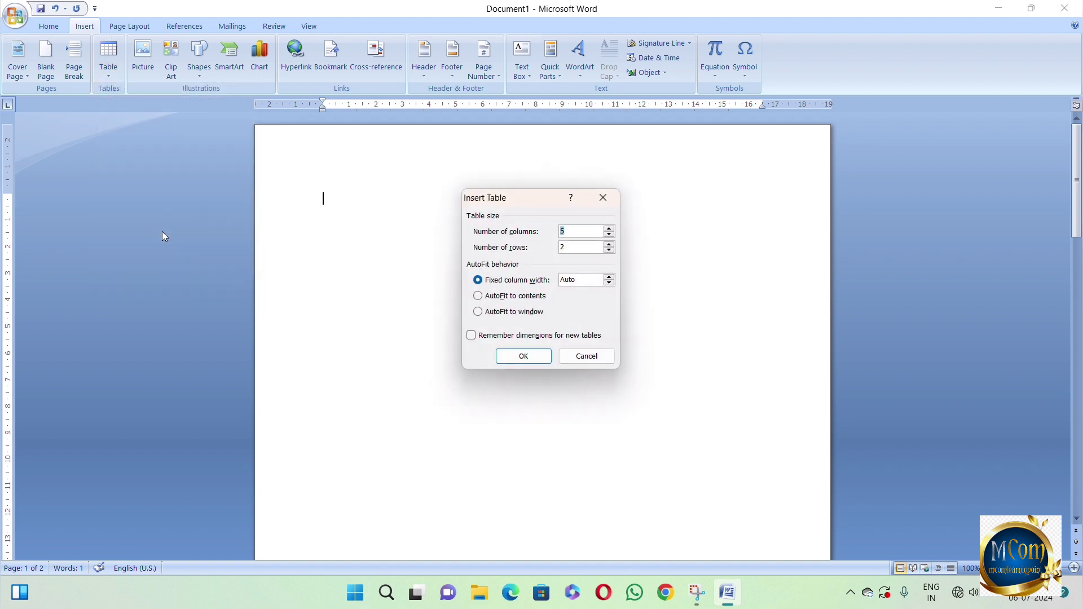
{"action": "left_click_drag", "start_coordinate": [545, 205], "coordinate": [454, 180]}
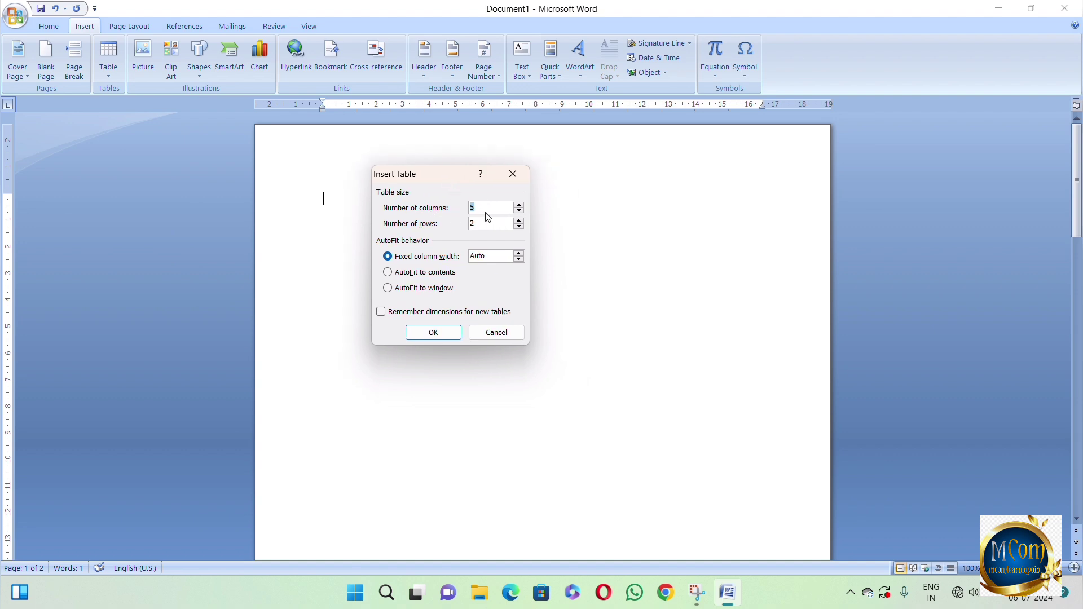
{"action": "left_click", "coordinate": [522, 205]}
{"action": "left_click", "coordinate": [520, 212]}
{"action": "double_click", "coordinate": [482, 208]}
{"action": "type", "text": "8"}
{"action": "double_click", "coordinate": [482, 224]}
{"action": "type", "text": "5"}
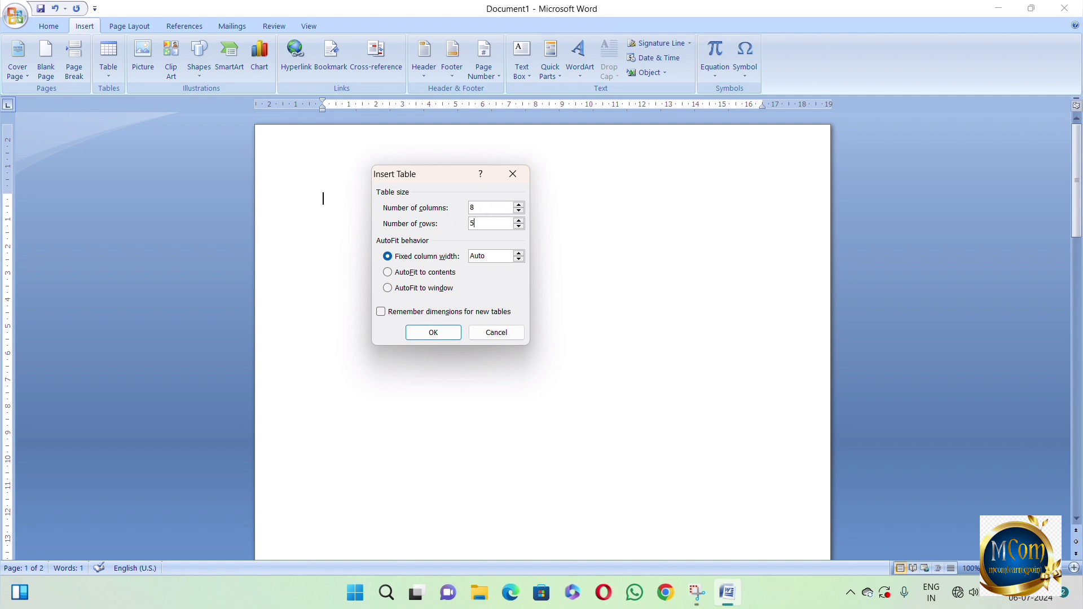
{"action": "left_click", "coordinate": [434, 333]}
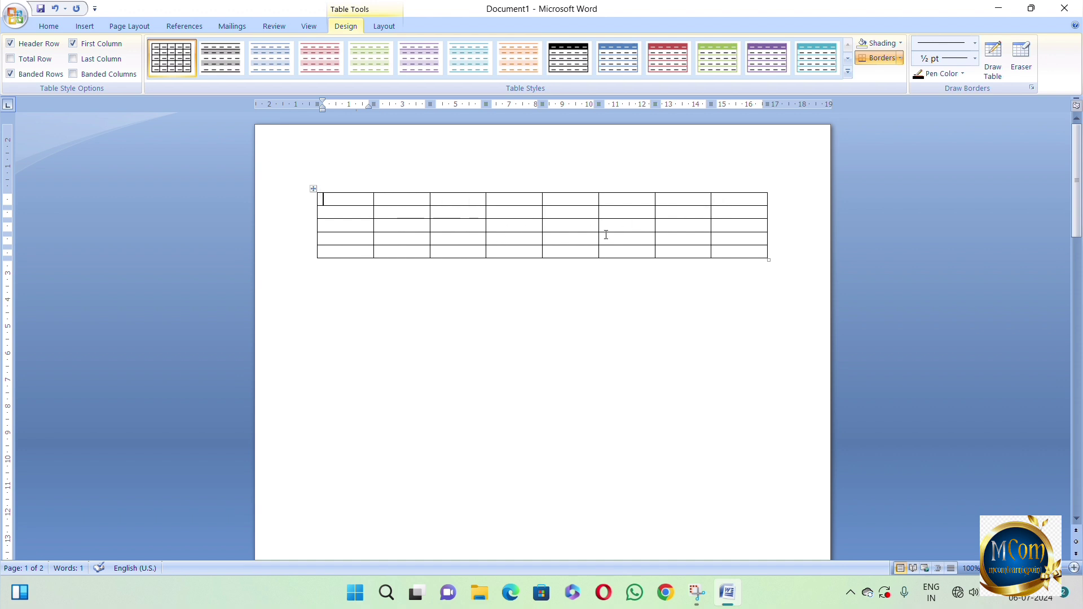
{"action": "left_click", "coordinate": [539, 280]}
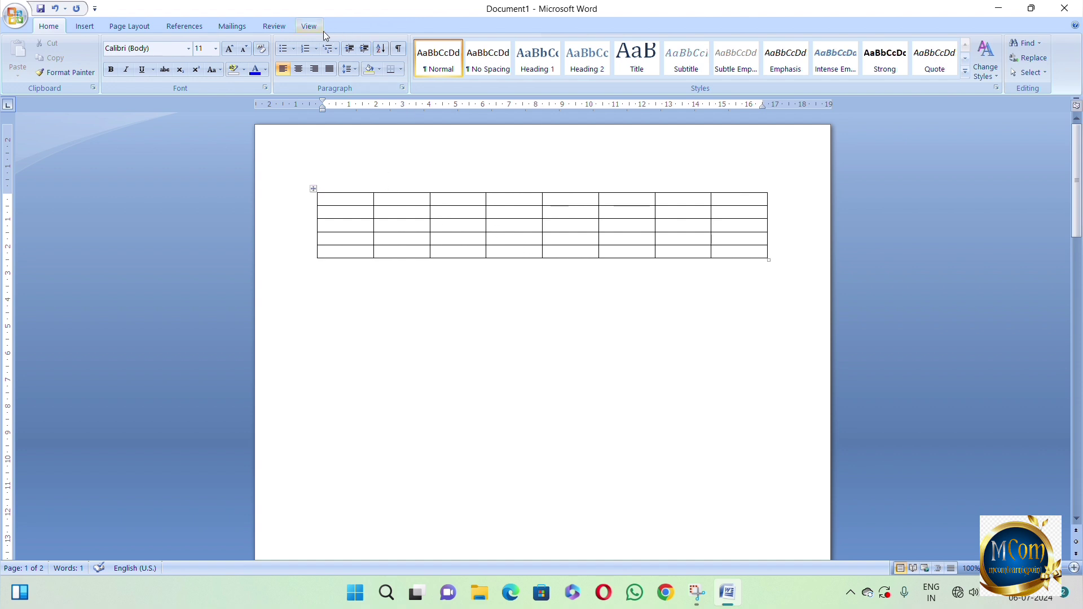
Fill the first four header cells of the table with Name, Roll, Bengali and English.
{"action": "left_click", "coordinate": [353, 213]}
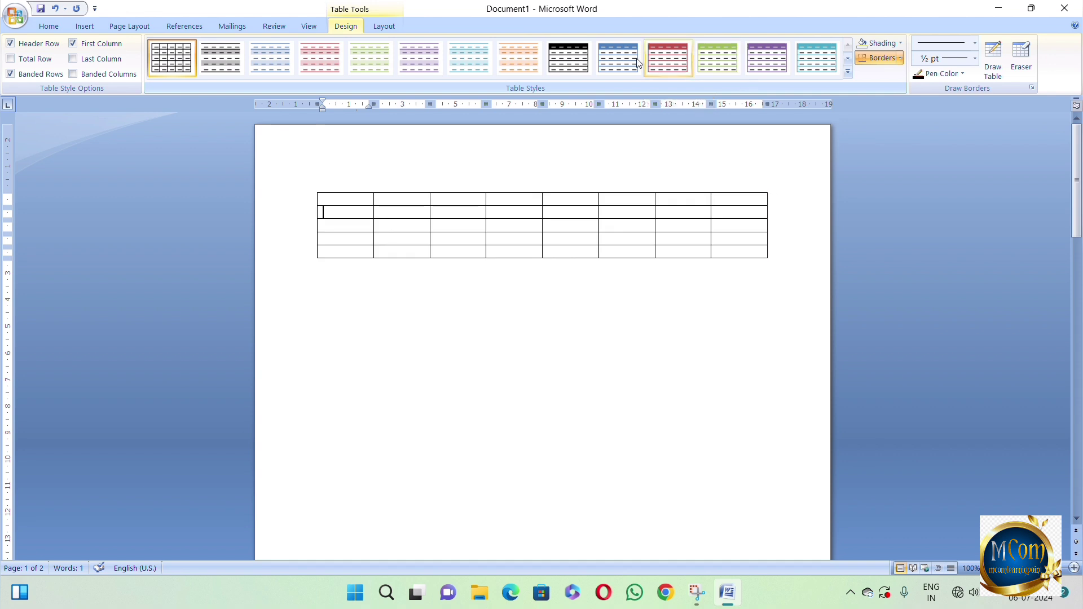
{"action": "left_click", "coordinate": [387, 28]}
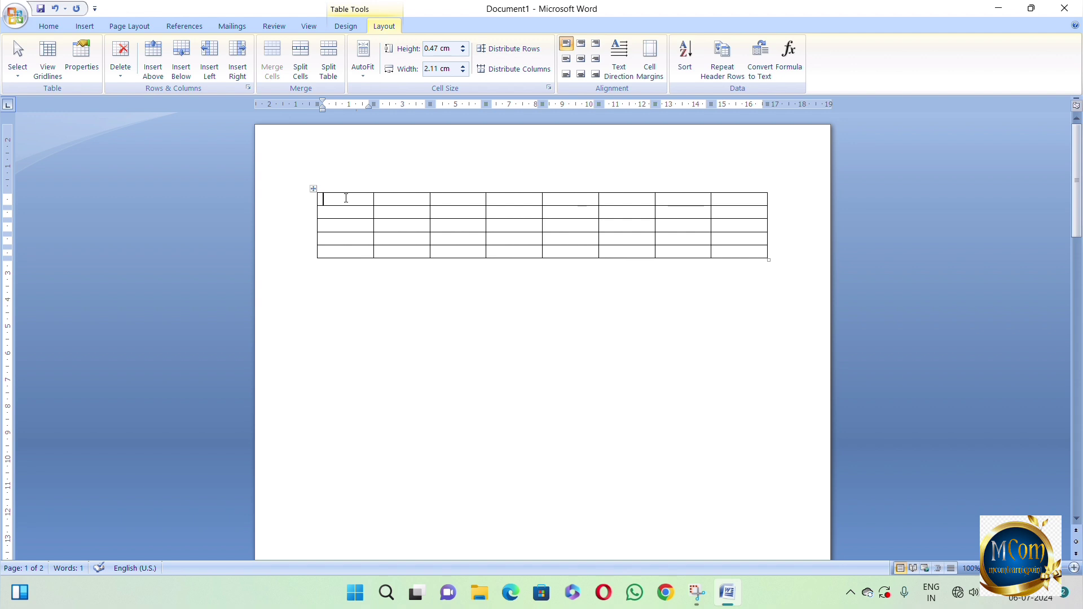
{"action": "type", "text": "name"}
{"action": "key", "text": "Tab"}
{"action": "type", "text": "roll"}
{"action": "key", "text": "Tab"}
{"action": "type", "text": "ben"}
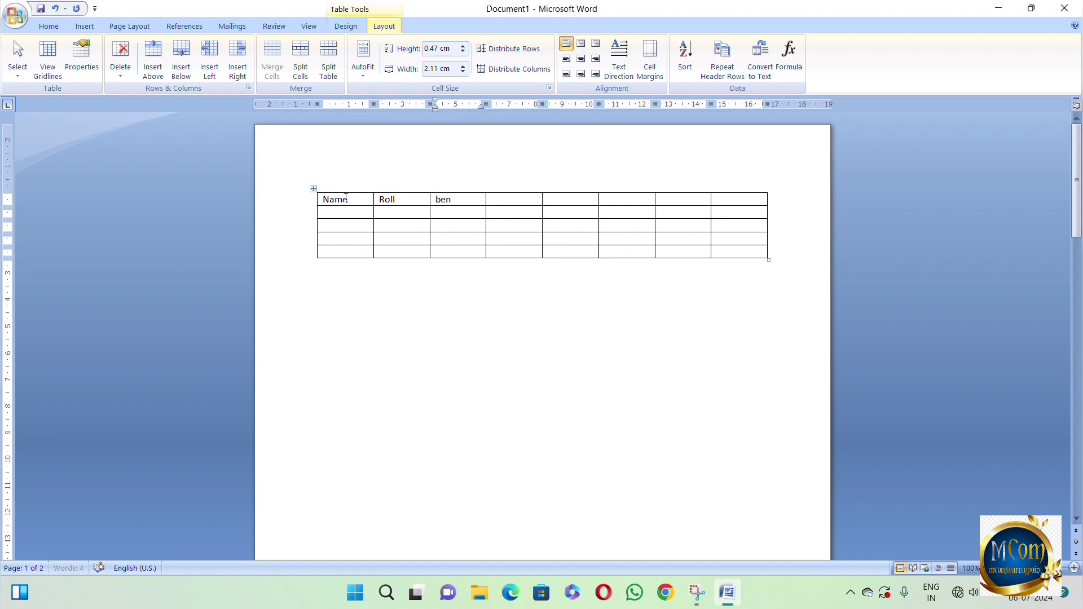
{"action": "type", "text": "gali"}
{"action": "key", "text": "Tab"}
{"action": "type", "text": "engli"}
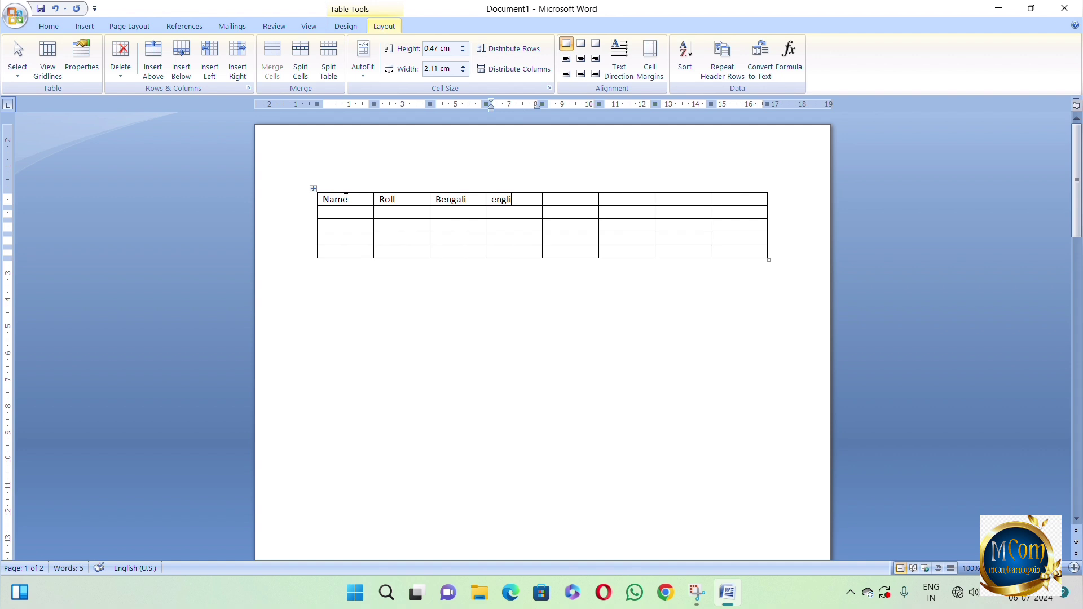
{"action": "type", "text": "sh"}
Fill the next three header cells with Math, Lsc and Physc.
{"action": "key", "text": "Tab"}
{"action": "type", "text": "ma"}
{"action": "key", "text": "Tab"}
{"action": "type", "text": "ls"}
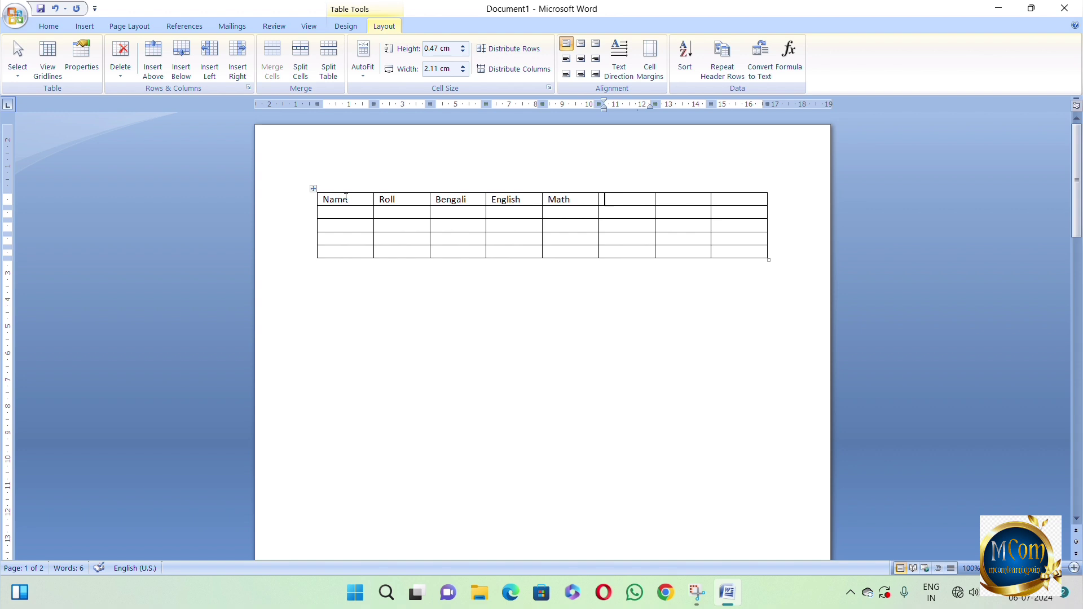
{"action": "type", "text": "c"}
{"action": "key", "text": "Tab"}
{"action": "type", "text": "physc"}
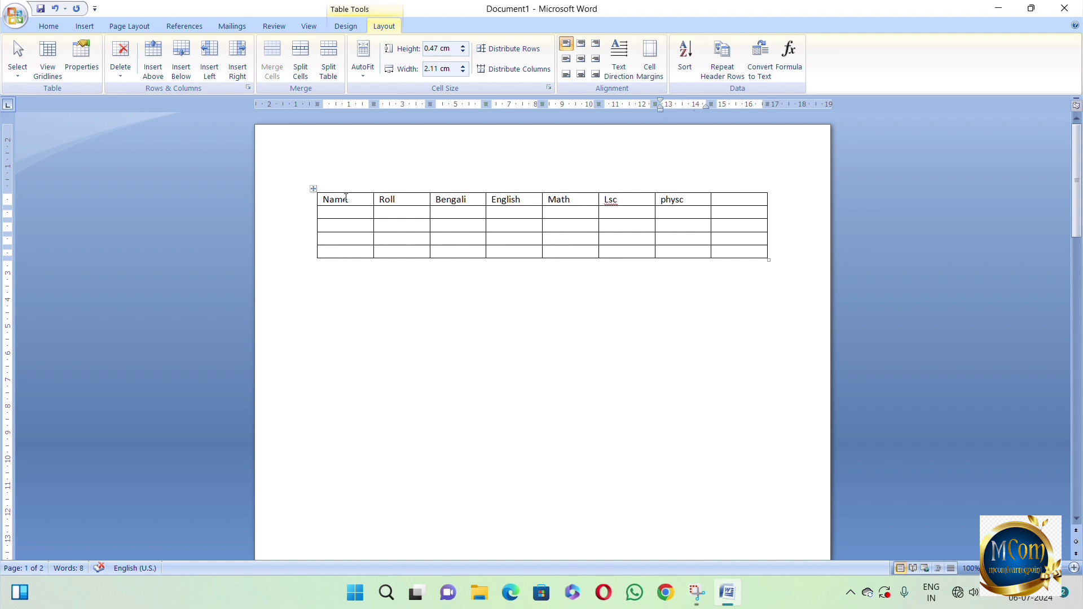
Enter total as the heading of the last column.
{"action": "key", "text": "Tab"}
{"action": "type", "text": "hist"}
{"action": "key", "text": "BackSpace"}
{"action": "key", "text": "BackSpace"}
{"action": "key", "text": "BackSpace"}
{"action": "key", "text": "BackSpace"}
{"action": "type", "text": "total"}
{"action": "left_click", "coordinate": [746, 225]}
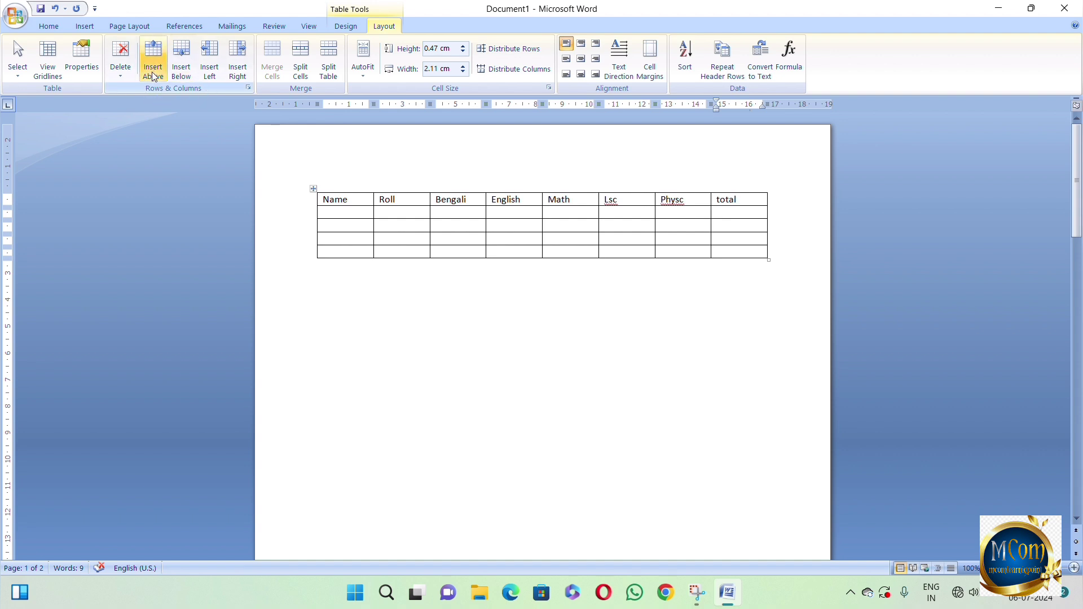
Insert one empty column before the total column and another one after it.
{"action": "left_click", "coordinate": [530, 202]}
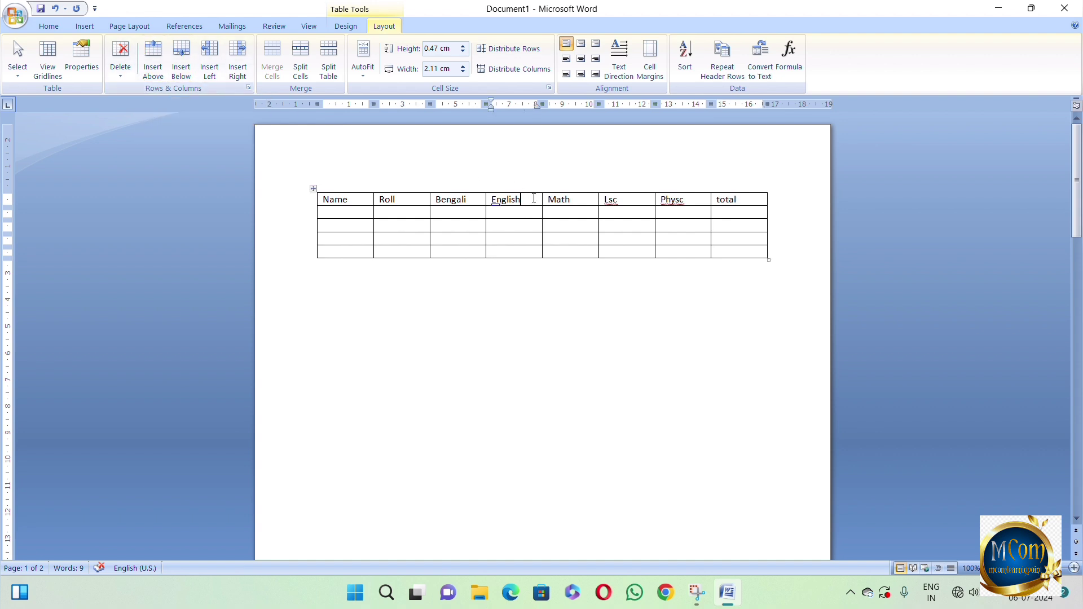
{"action": "left_click", "coordinate": [636, 199]}
{"action": "left_click", "coordinate": [744, 199]}
{"action": "left_click", "coordinate": [210, 56]}
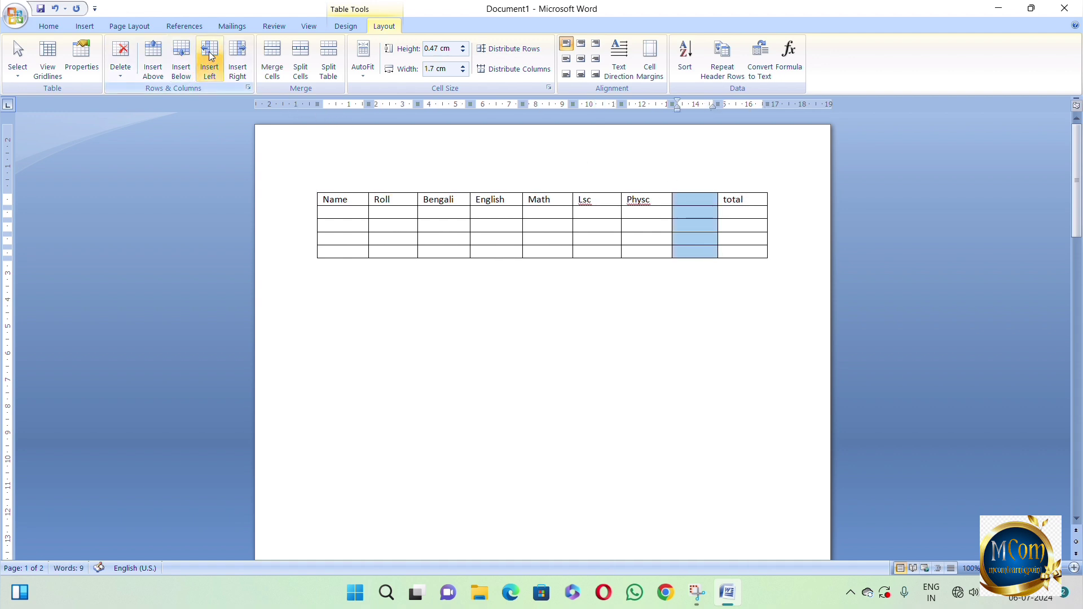
{"action": "left_click", "coordinate": [743, 199]}
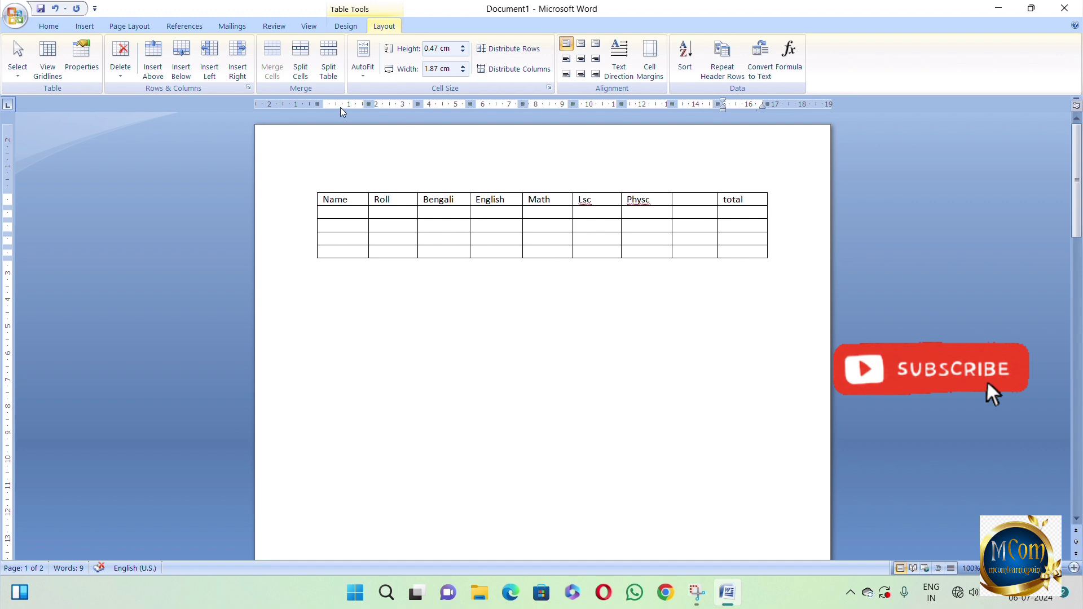
{"action": "left_click", "coordinate": [243, 71]}
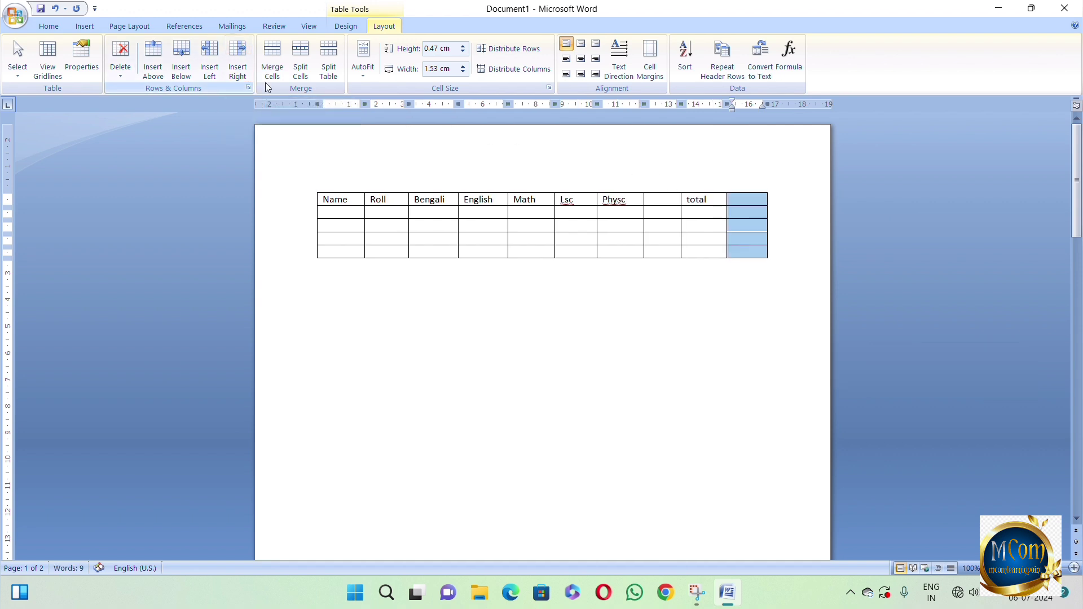
Insert two empty rows above the header row of the table.
{"action": "left_click", "coordinate": [496, 199]}
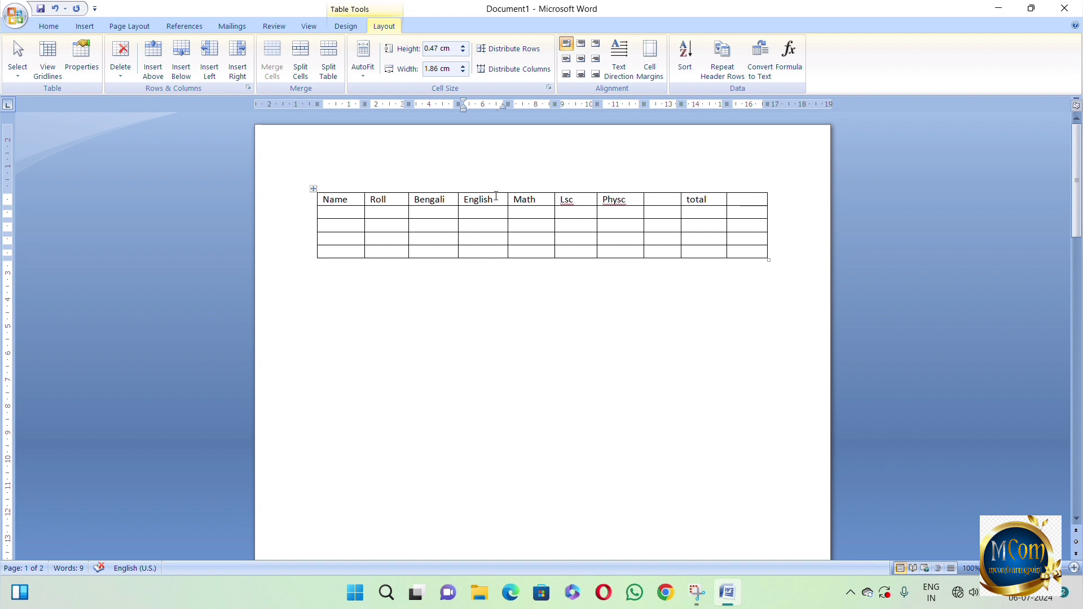
{"action": "left_click", "coordinate": [527, 199]}
{"action": "left_click", "coordinate": [627, 200]}
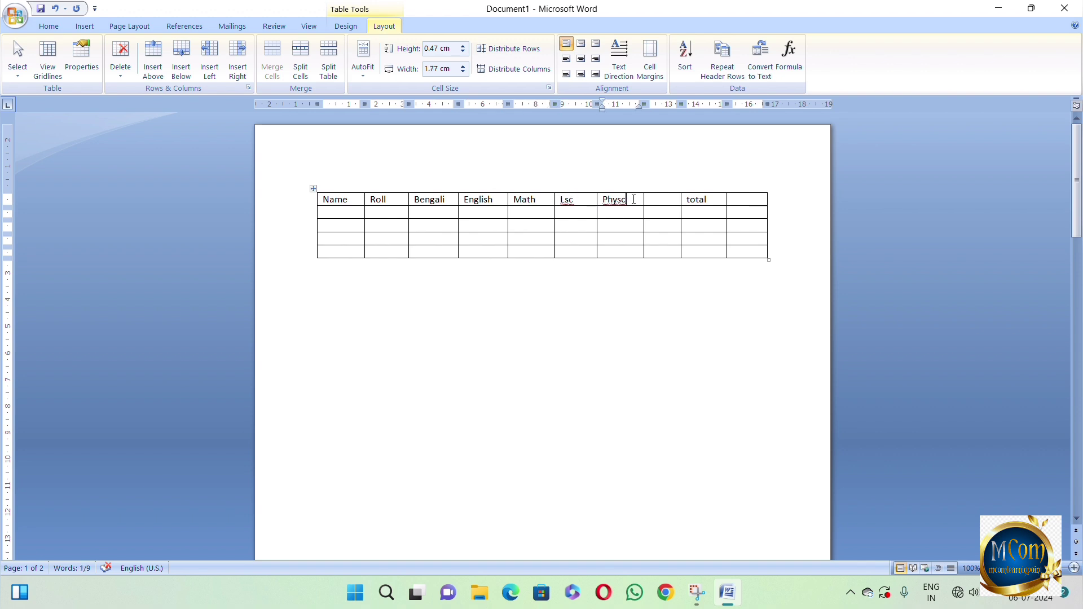
{"action": "left_click", "coordinate": [154, 58]}
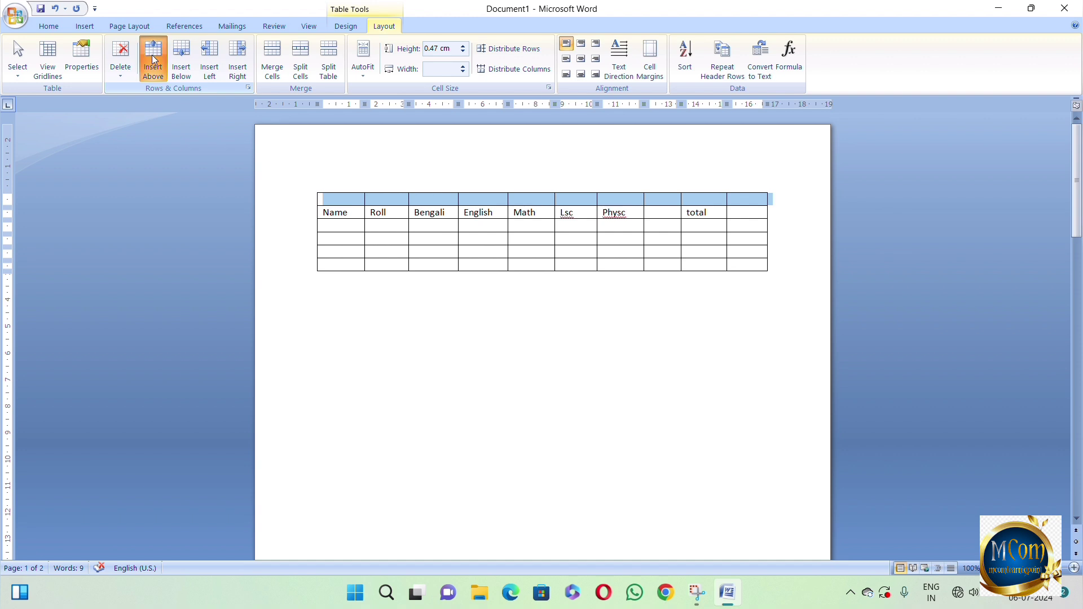
{"action": "left_click", "coordinate": [151, 55]}
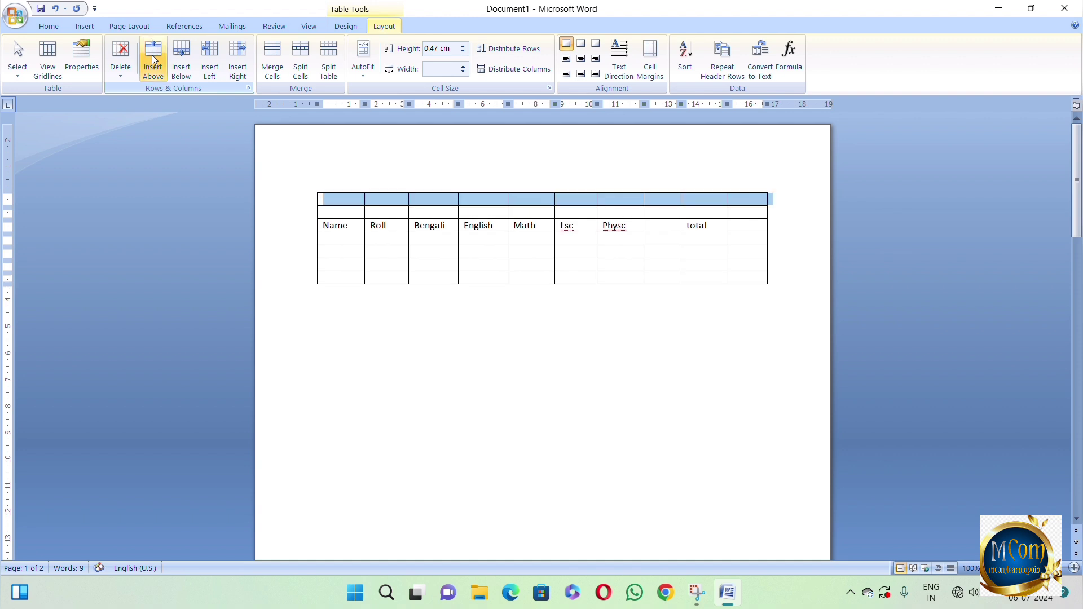
{"action": "left_click", "coordinate": [733, 251]}
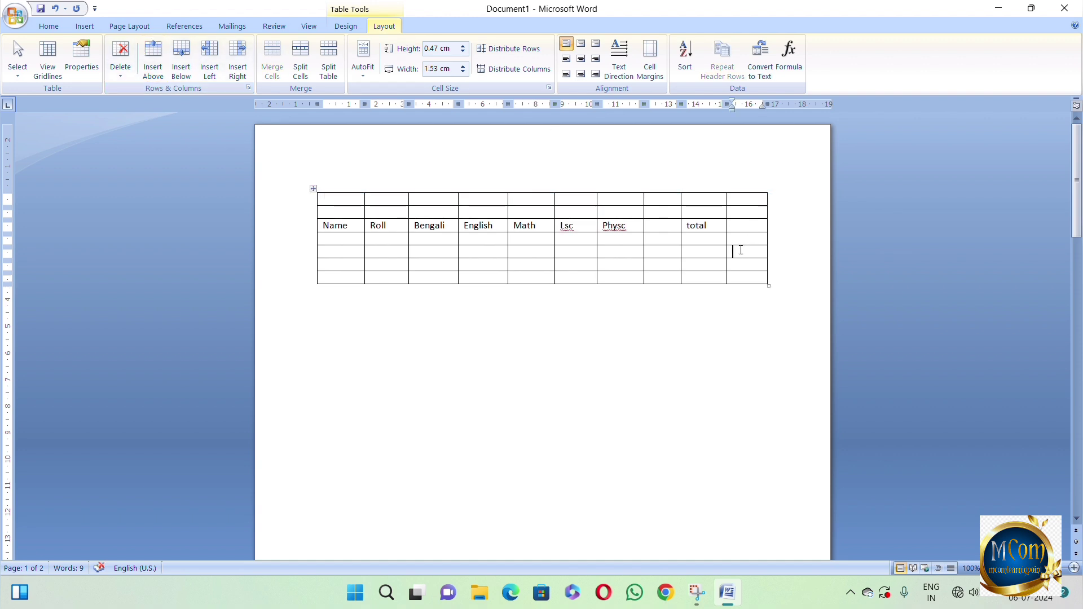
Delete the empty column between the Physc and total columns.
{"action": "left_click", "coordinate": [661, 200]}
{"action": "left_click", "coordinate": [661, 212]}
{"action": "left_click", "coordinate": [661, 226]}
{"action": "left_click", "coordinate": [662, 240]}
{"action": "left_click", "coordinate": [650, 276]}
{"action": "left_click", "coordinate": [119, 70]}
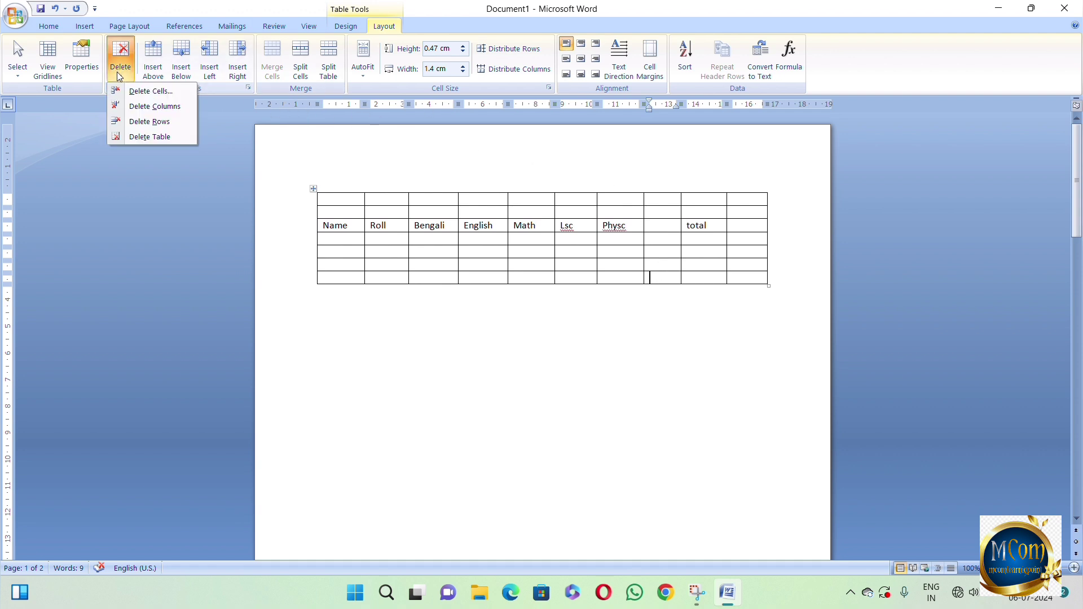
{"action": "left_click", "coordinate": [176, 107]}
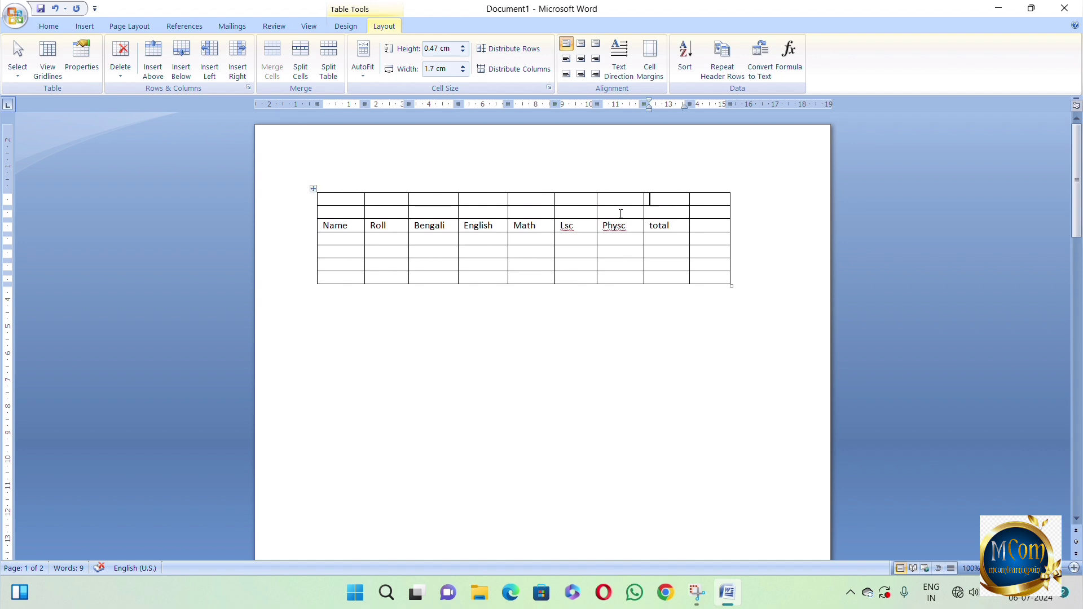
Enter percentage as the heading of the empty last column.
{"action": "left_click", "coordinate": [720, 226]}
{"action": "type", "text": "p"}
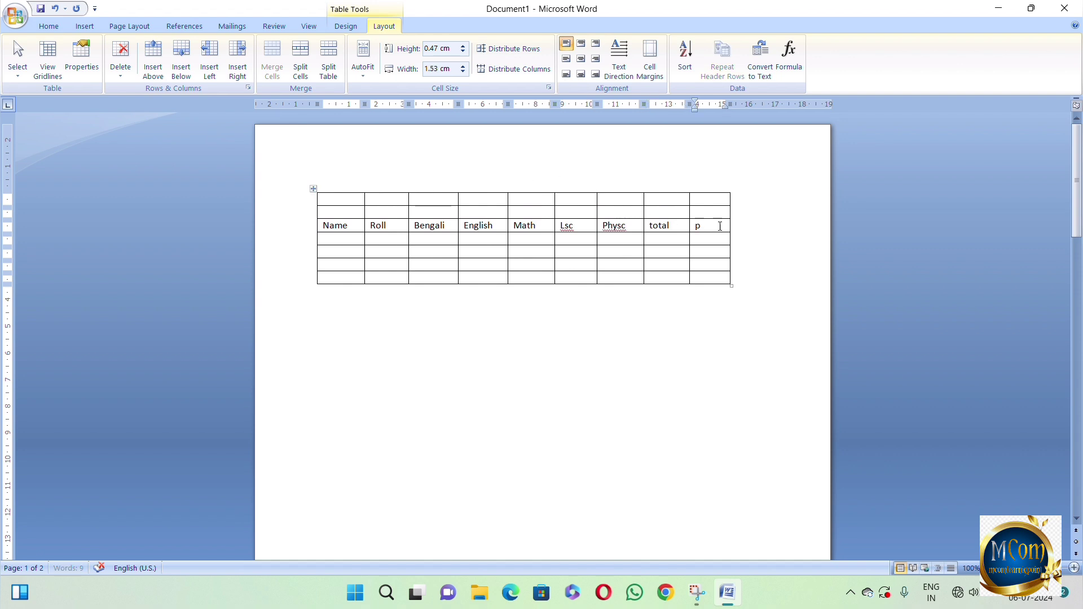
{"action": "type", "text": "ercentage"}
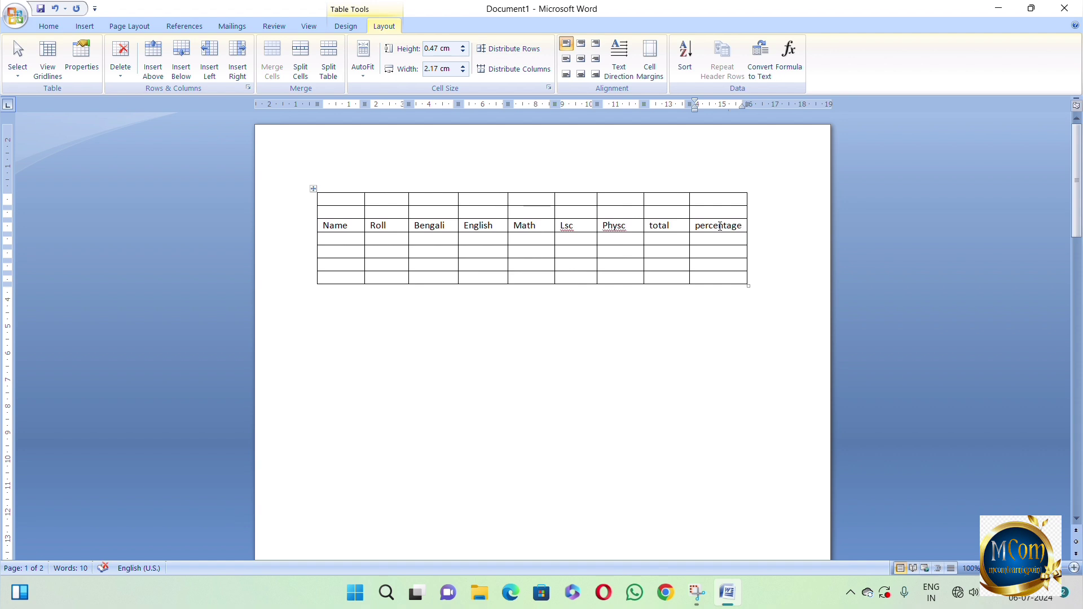
Merge all the cells of the empty first row into a single cell.
{"action": "left_click", "coordinate": [500, 243]}
{"action": "left_click_drag", "start_coordinate": [699, 196], "coordinate": [330, 198]}
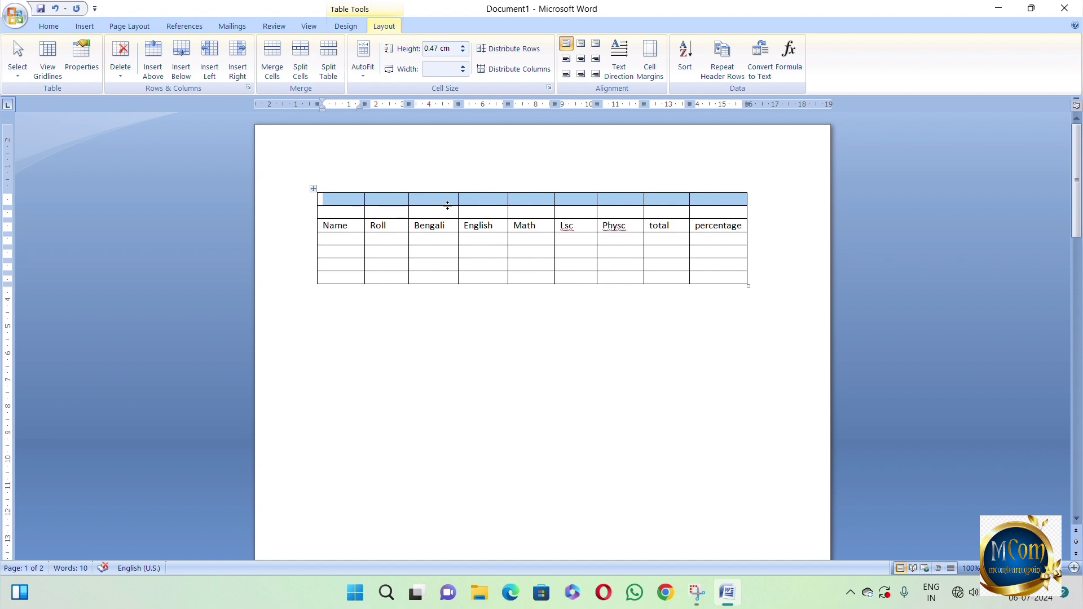
{"action": "left_click", "coordinate": [631, 199]}
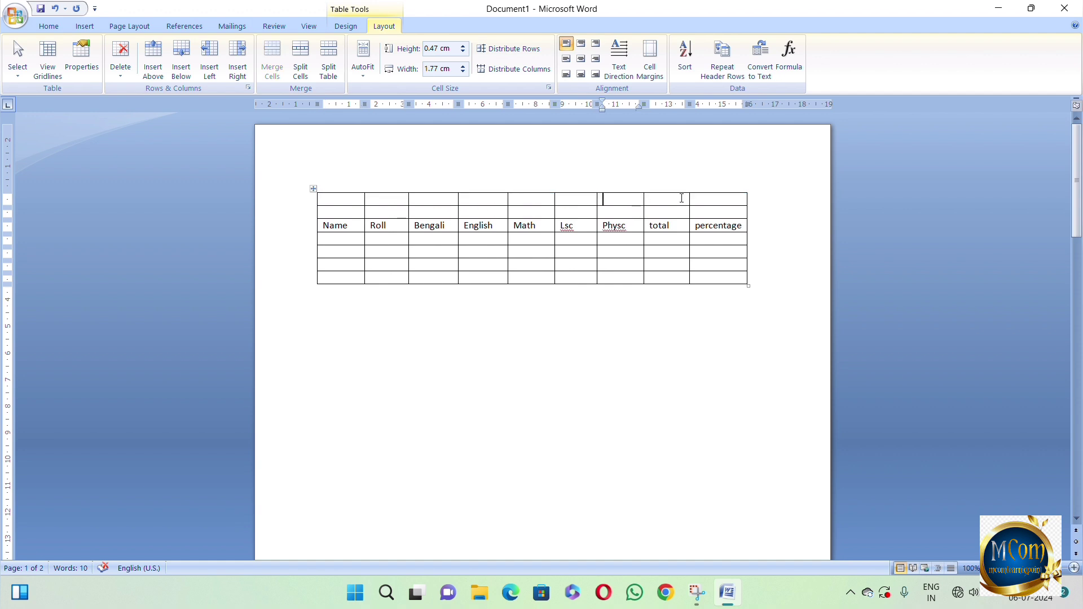
{"action": "left_click_drag", "start_coordinate": [705, 199], "coordinate": [350, 204]}
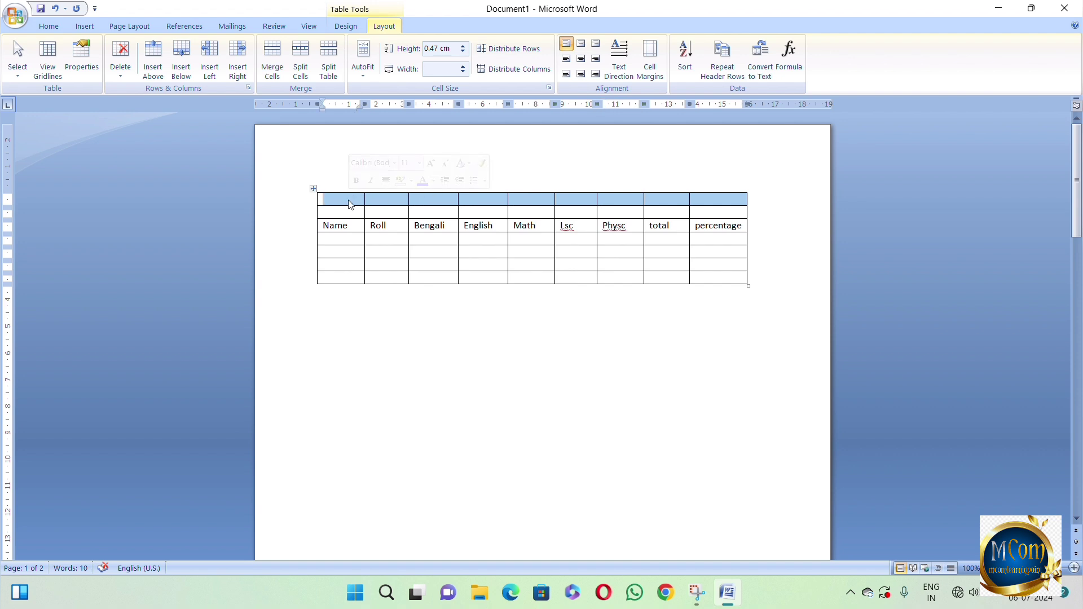
{"action": "left_click", "coordinate": [273, 52]}
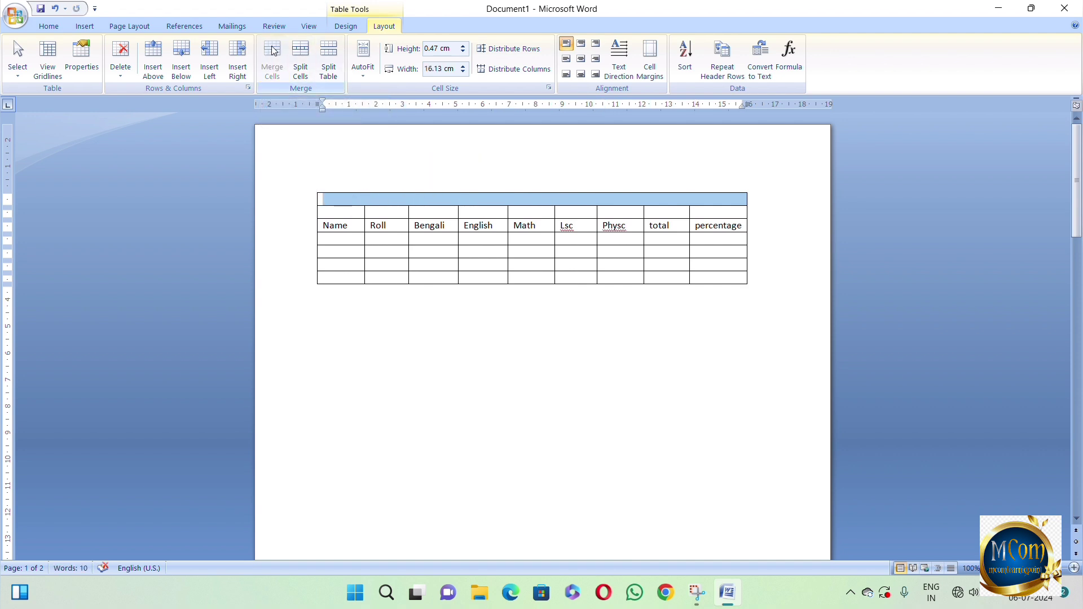
Enter Mark sheet as the title in the merged first row and centre it horizontally and vertically in its cell.
{"action": "left_click", "coordinate": [544, 200]}
{"action": "type", "text": "Mark"}
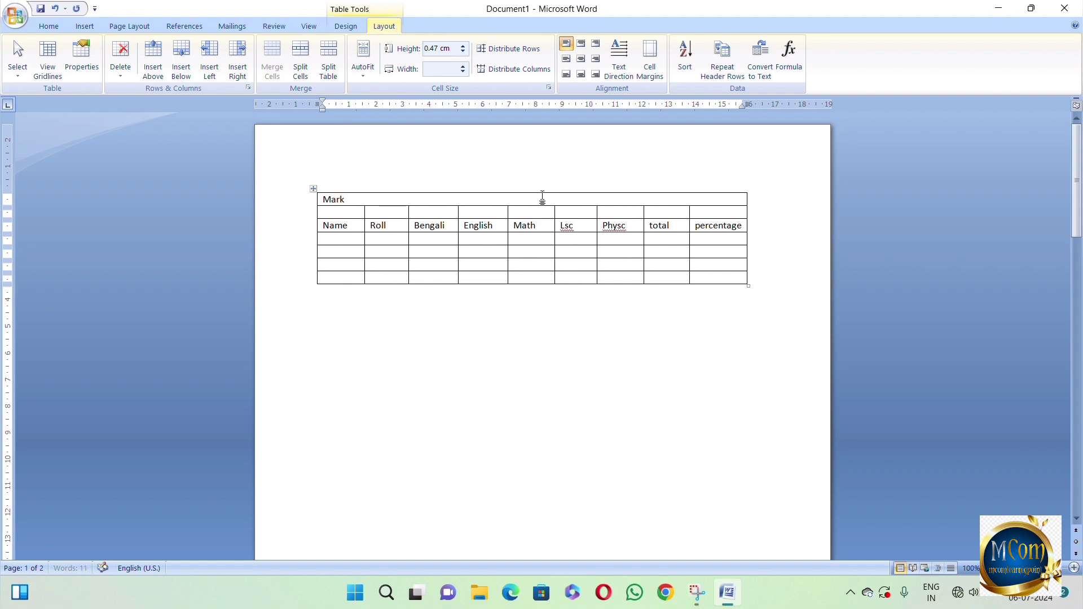
{"action": "type", "text": " sheet"}
{"action": "left_click", "coordinate": [48, 26]}
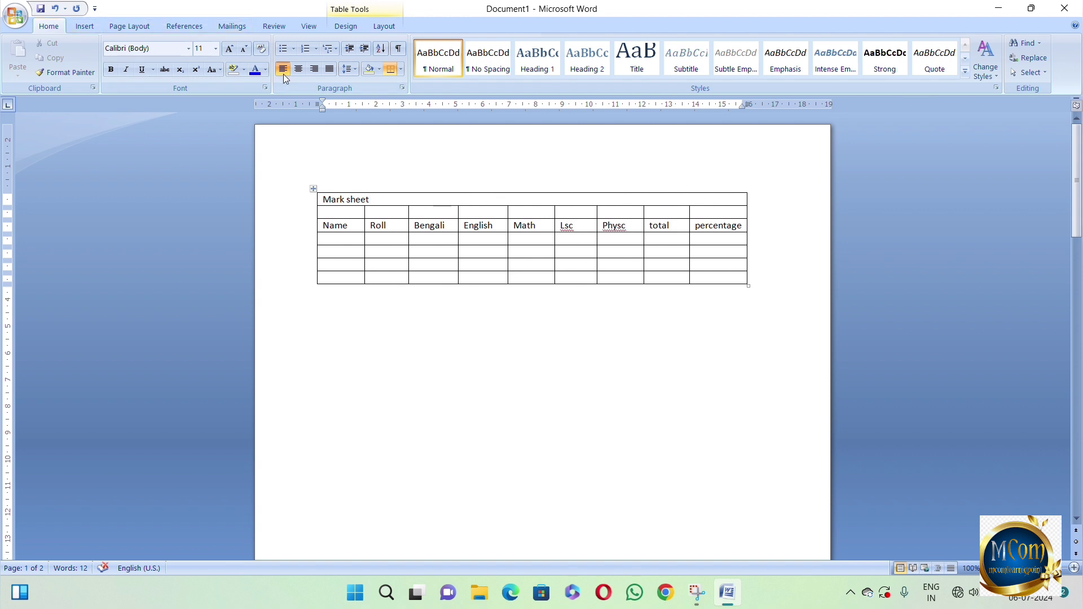
{"action": "left_click", "coordinate": [384, 26]}
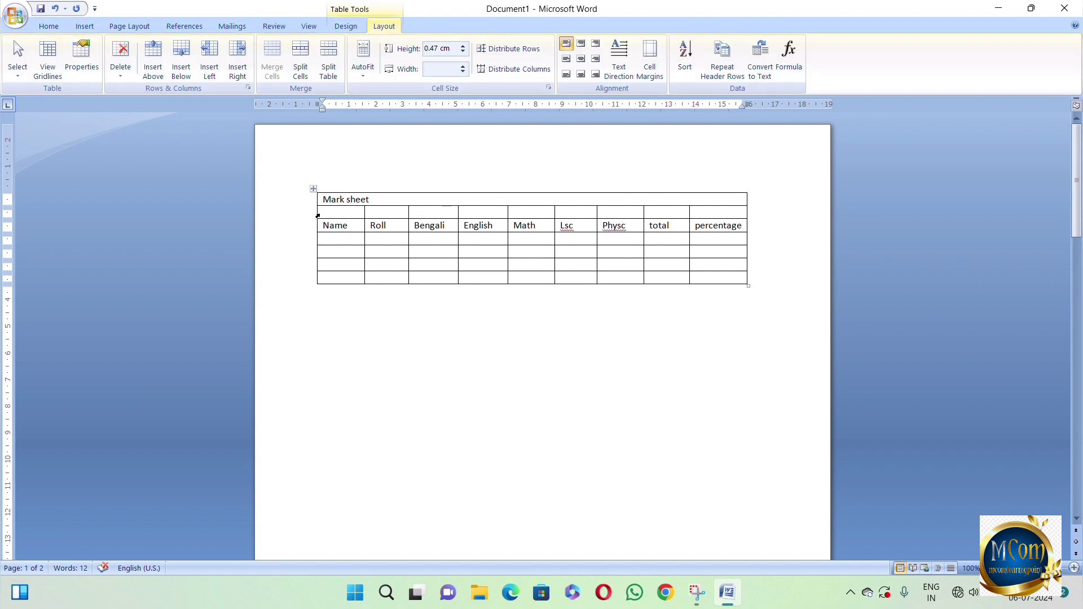
{"action": "left_click", "coordinate": [581, 59]}
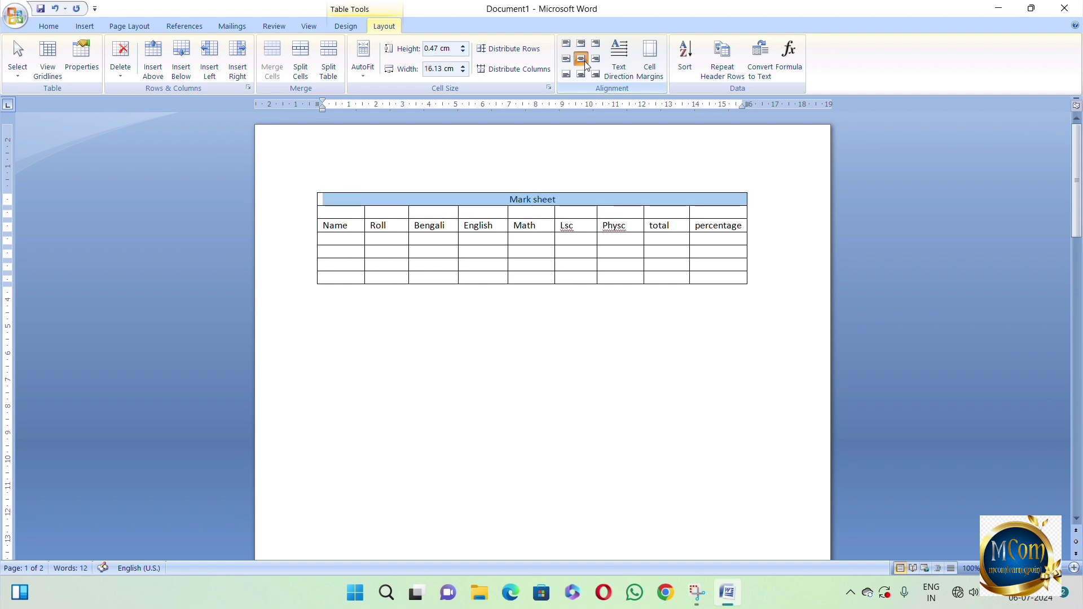
{"action": "left_click", "coordinate": [584, 202]}
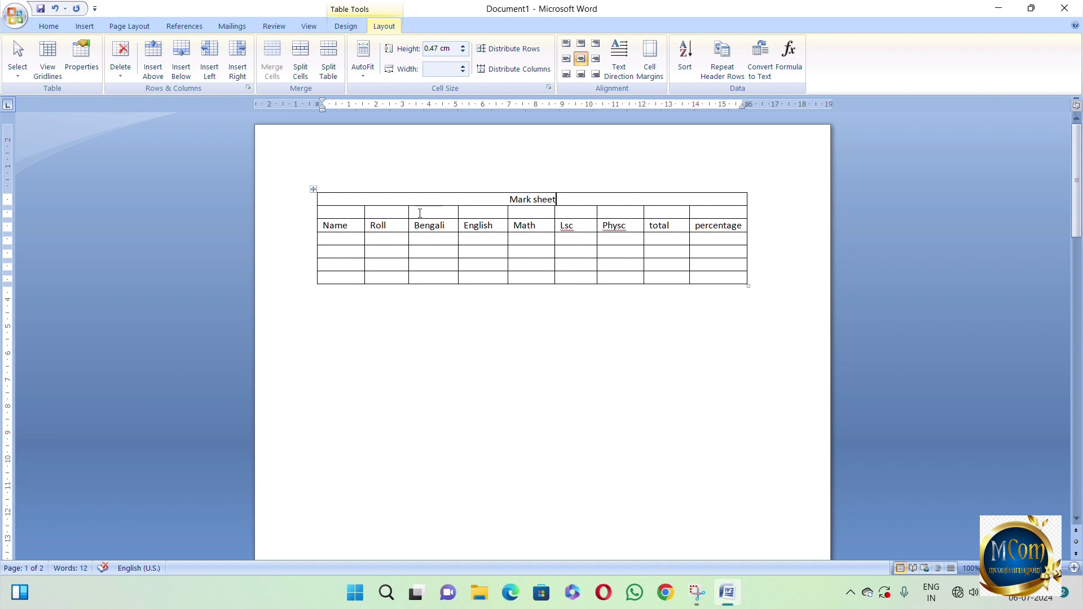
Merge the five empty cells above the Bengali to Physc headings into one cell.
{"action": "left_click_drag", "start_coordinate": [421, 213], "coordinate": [604, 207]}
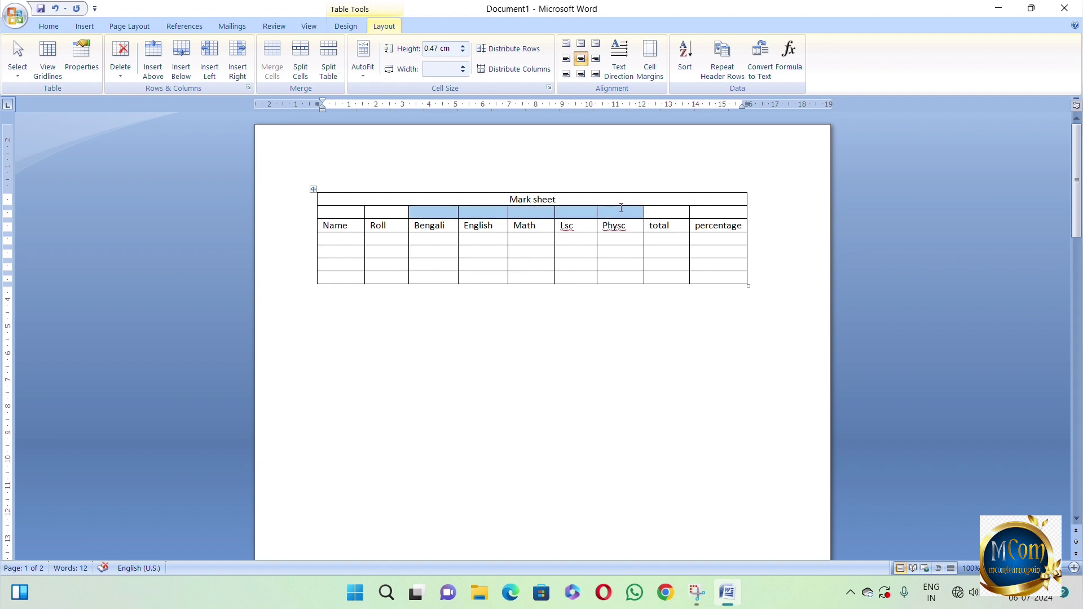
{"action": "left_click_drag", "start_coordinate": [621, 207], "coordinate": [619, 207]}
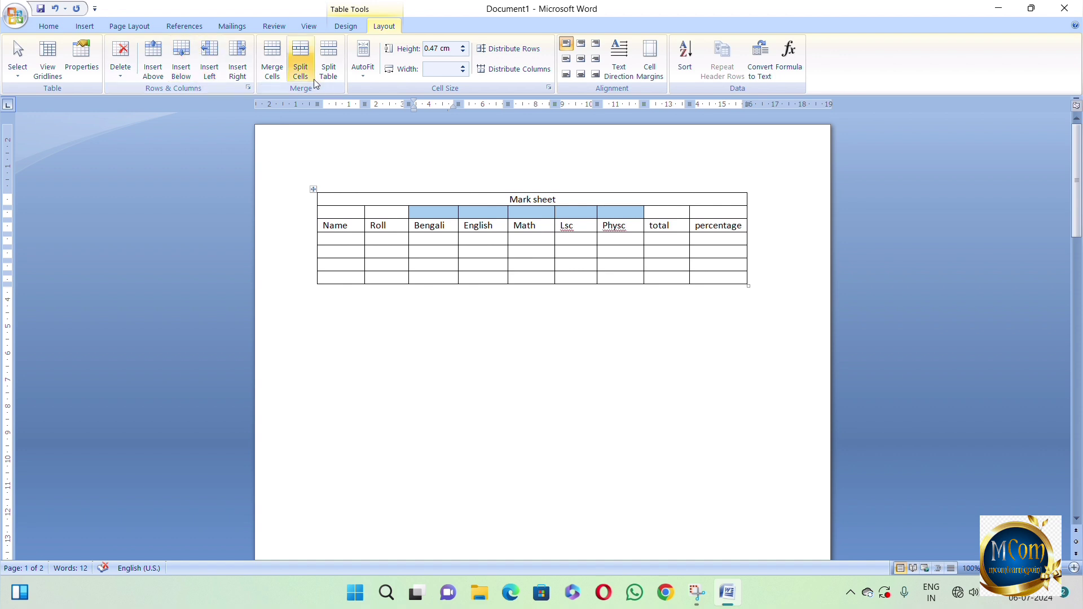
{"action": "left_click", "coordinate": [280, 46]}
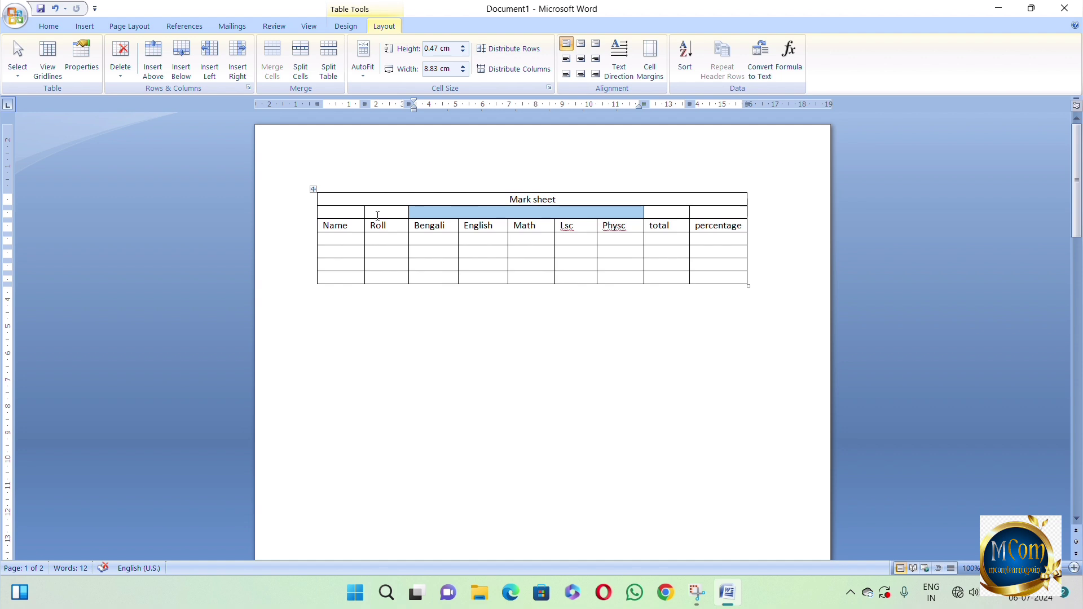
Enter Subject in the merged cell above the subject headings and centre it in the cell.
{"action": "left_click", "coordinate": [630, 214]}
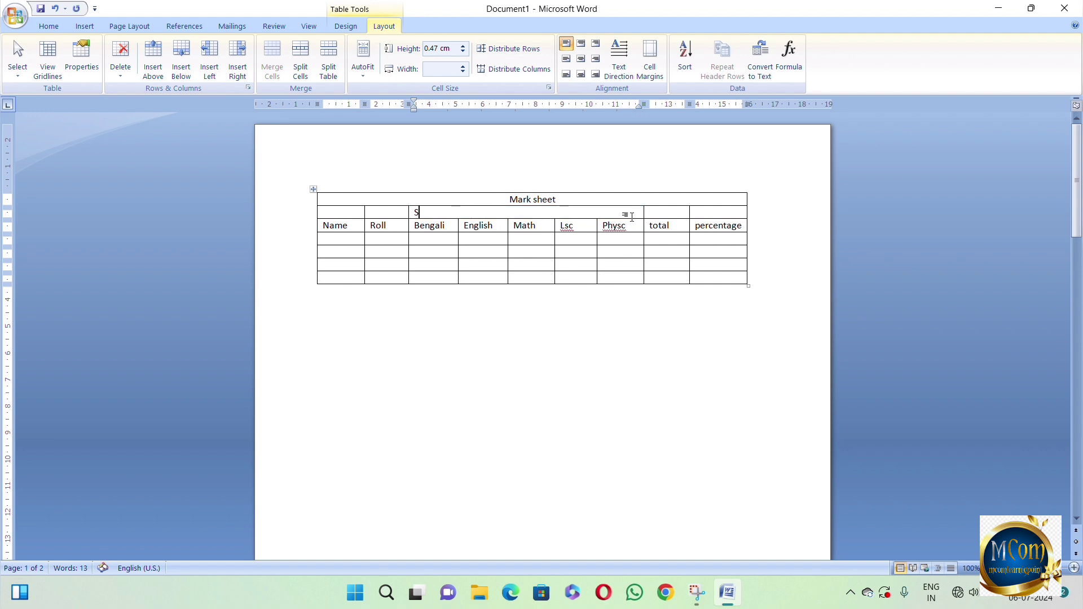
{"action": "type", "text": "Subject"}
{"action": "left_click", "coordinate": [581, 61]}
{"action": "left_click", "coordinate": [430, 226]}
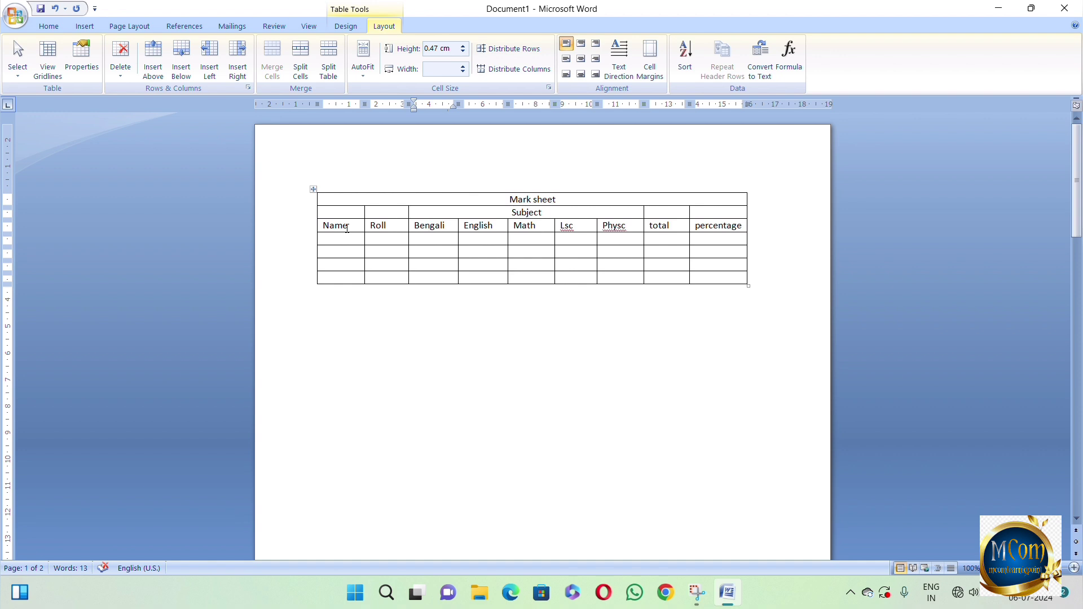
Merge the Name and Roll headings each with the empty cell above and centre both in their merged cells.
{"action": "left_click", "coordinate": [347, 227]}
{"action": "left_click_drag", "start_coordinate": [351, 211], "coordinate": [350, 225]}
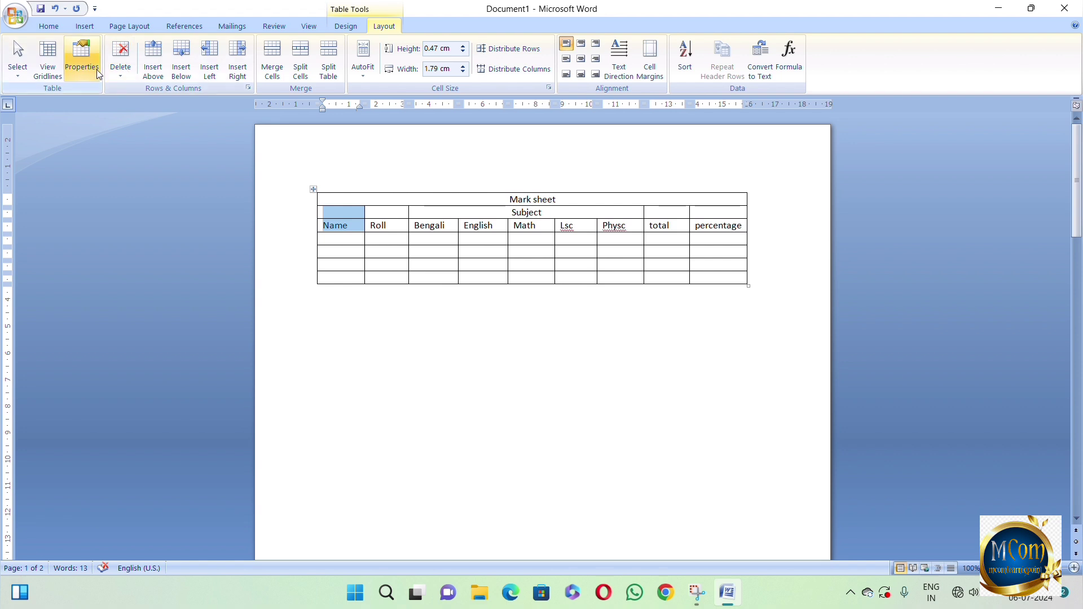
{"action": "left_click", "coordinate": [273, 57]}
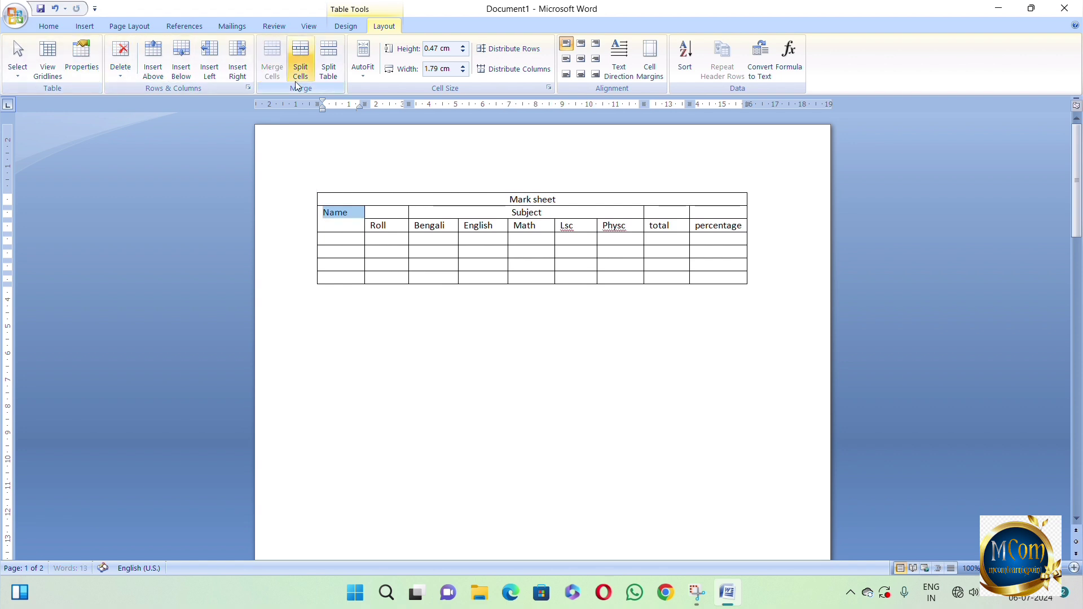
{"action": "left_click", "coordinate": [582, 60]}
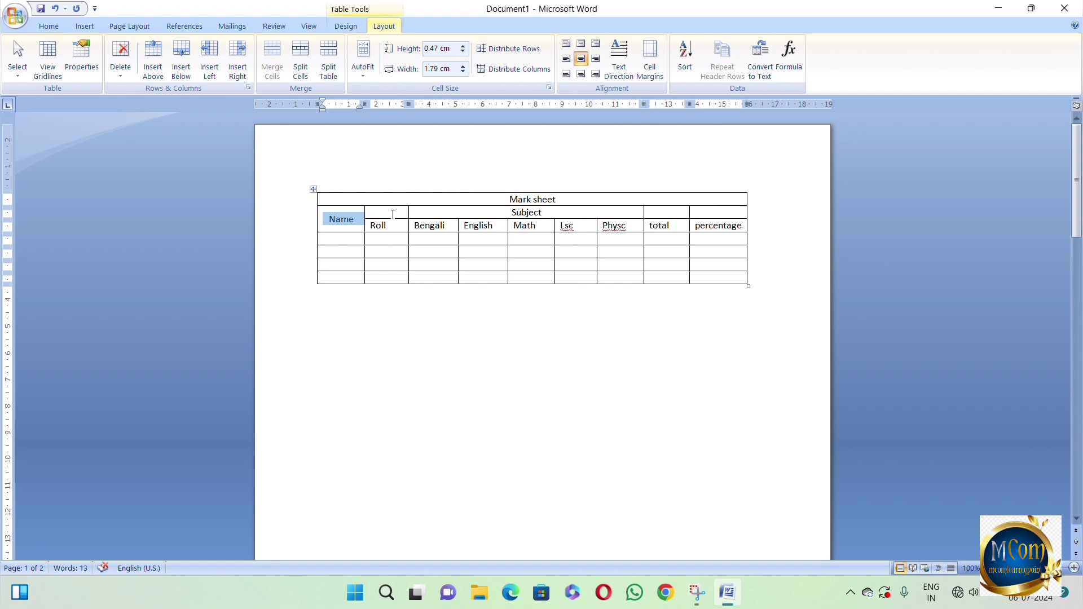
{"action": "left_click_drag", "start_coordinate": [394, 214], "coordinate": [386, 227]}
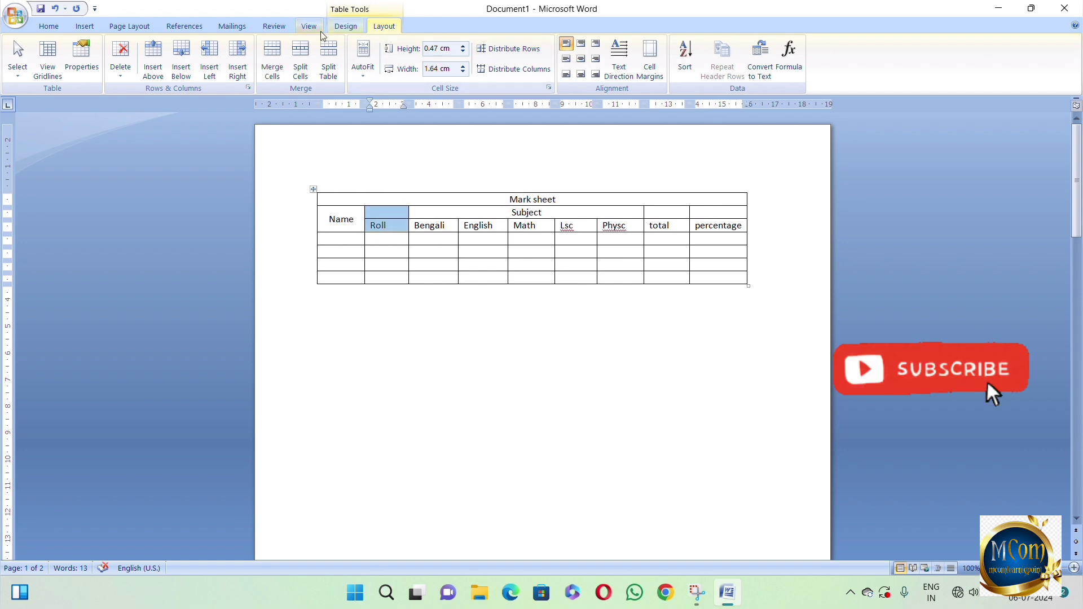
{"action": "left_click", "coordinate": [272, 60]}
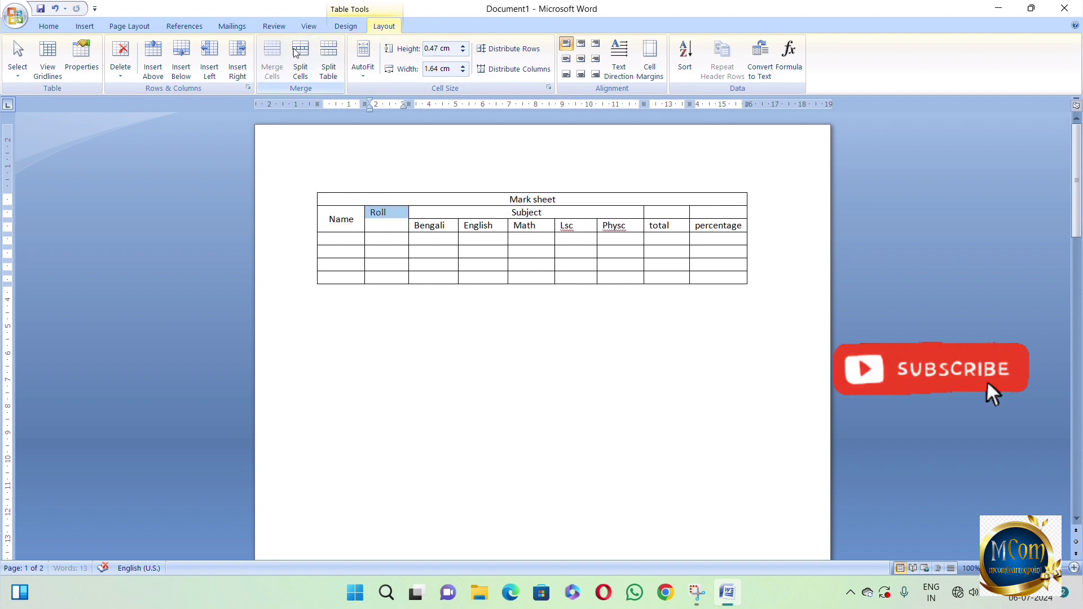
{"action": "left_click", "coordinate": [581, 58]}
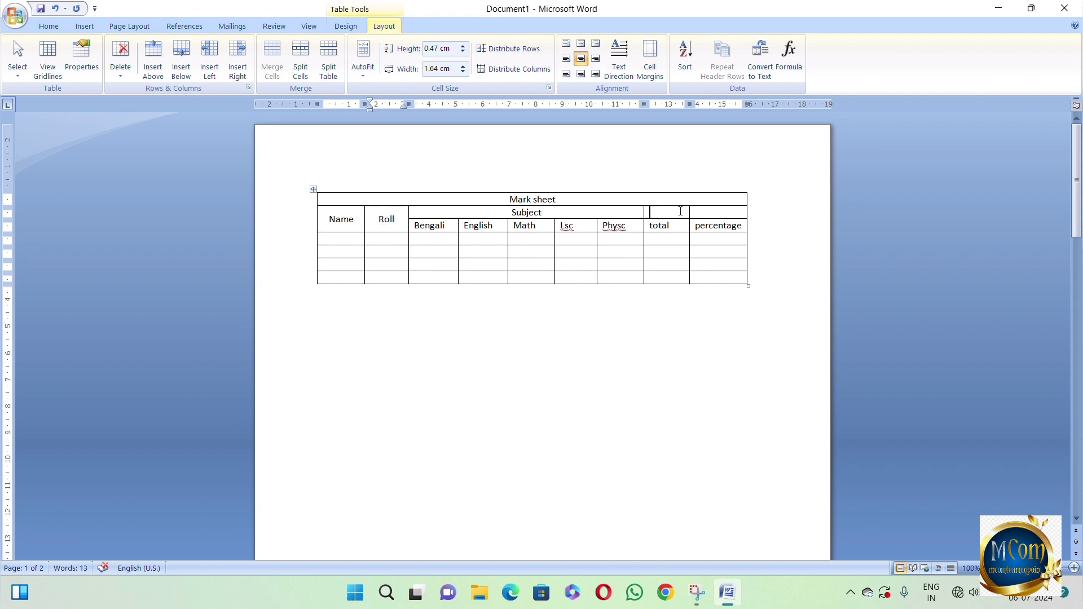
Merge the total and percentage headings each with the empty cell above and centre both in their merged cells.
{"action": "left_click_drag", "start_coordinate": [683, 211], "coordinate": [668, 227]}
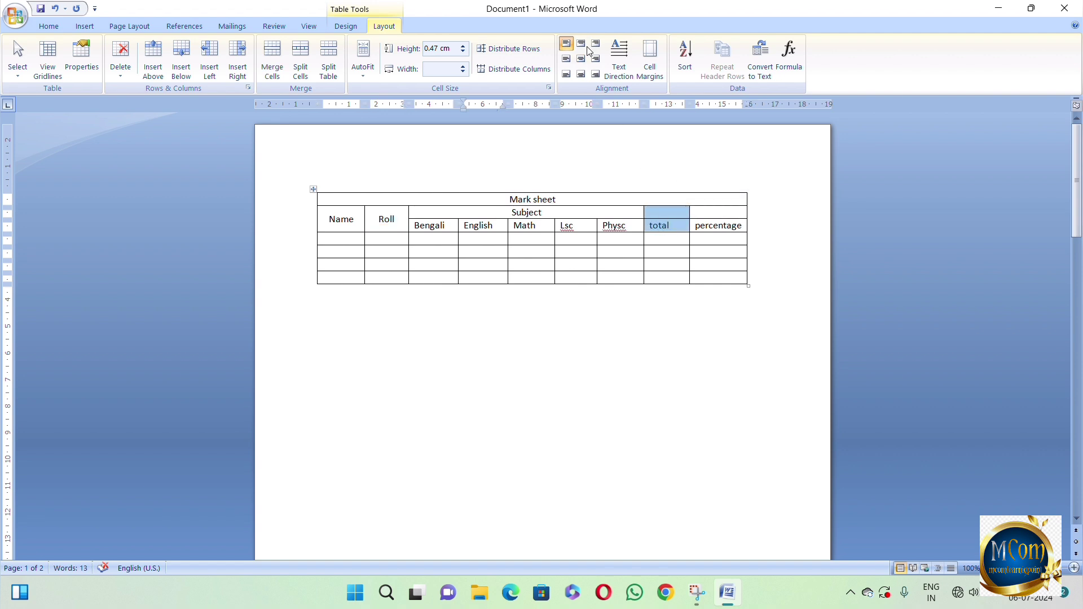
{"action": "left_click", "coordinate": [271, 57]}
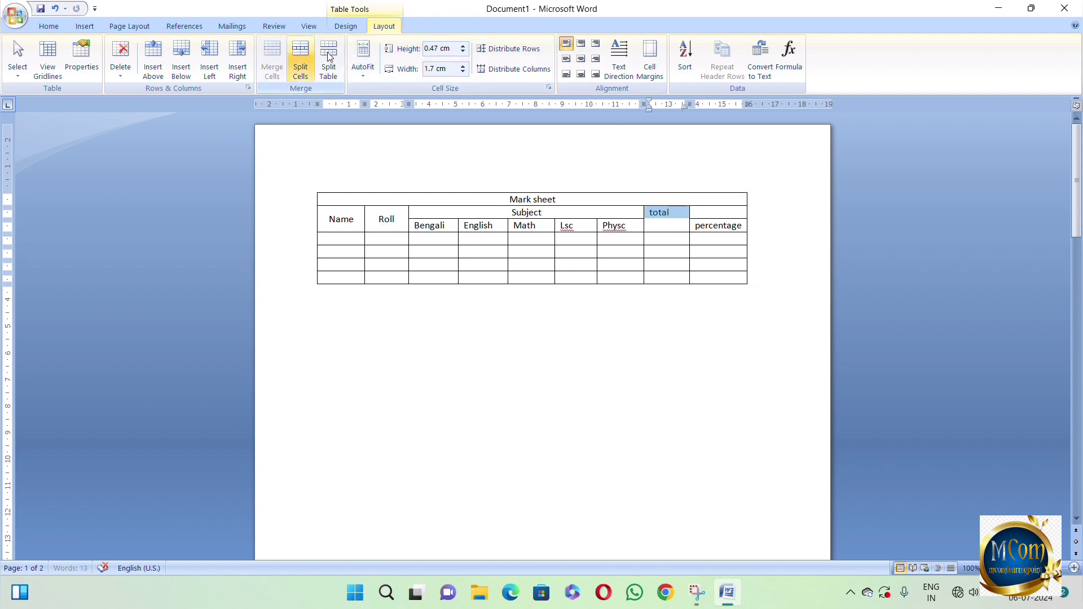
{"action": "left_click", "coordinate": [581, 58]}
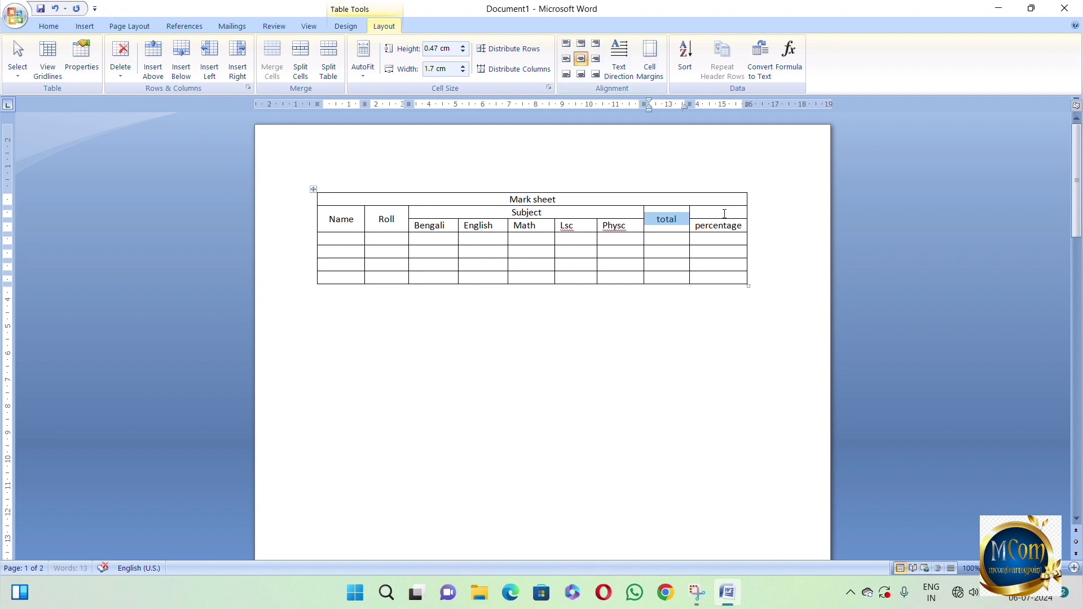
{"action": "left_click_drag", "start_coordinate": [719, 211], "coordinate": [726, 228]}
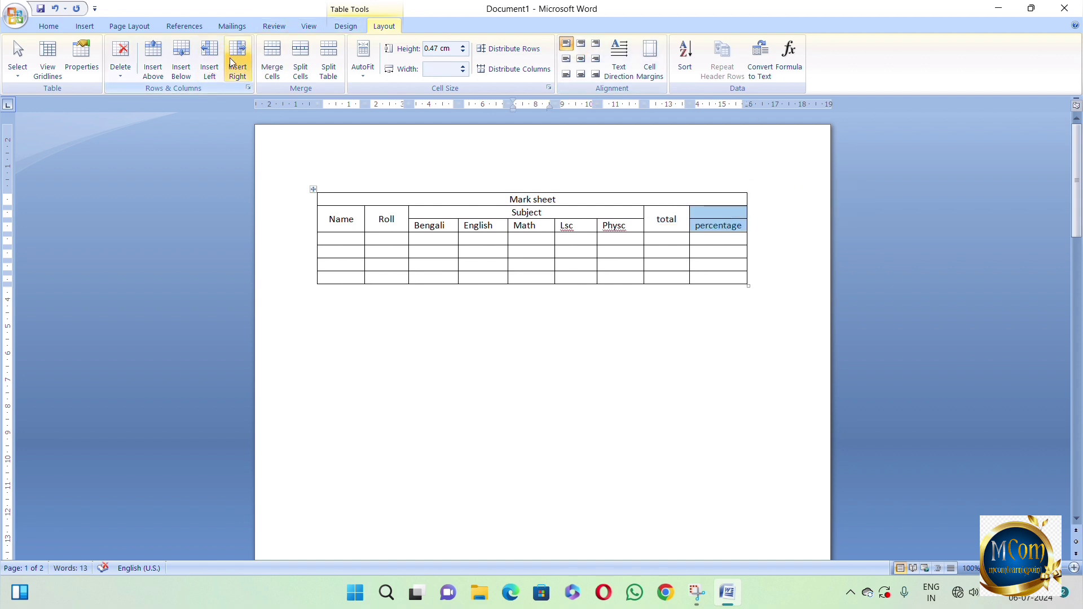
{"action": "left_click", "coordinate": [272, 57]}
{"action": "left_click", "coordinate": [581, 58]}
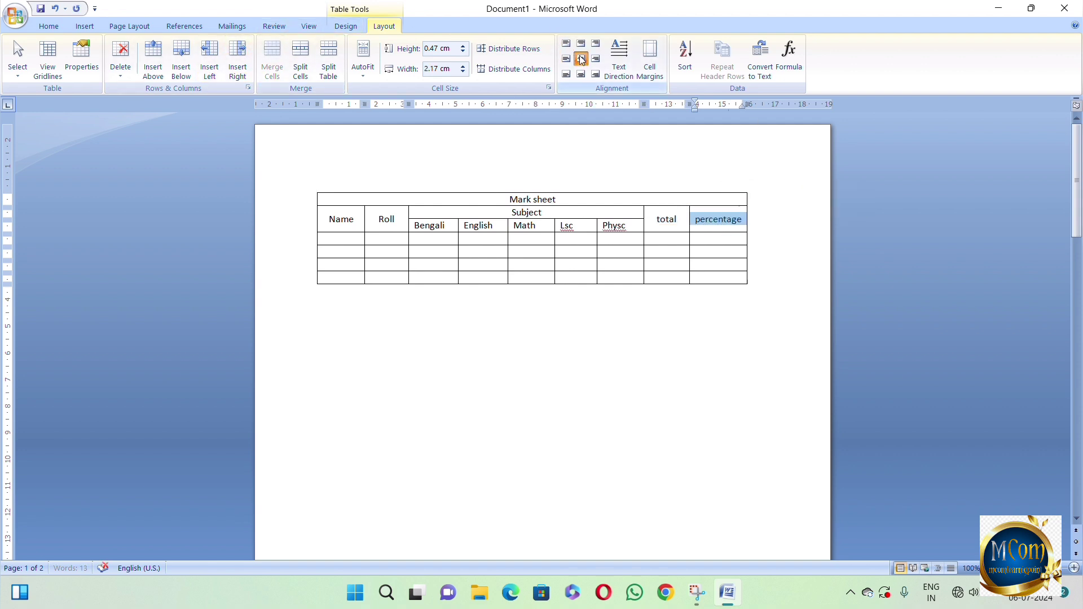
Fill the first student row with the student's name, roll 5 and marks 58, 78, 68, 88 and 70 for Bengali to Physc.
{"action": "left_click", "coordinate": [357, 241]}
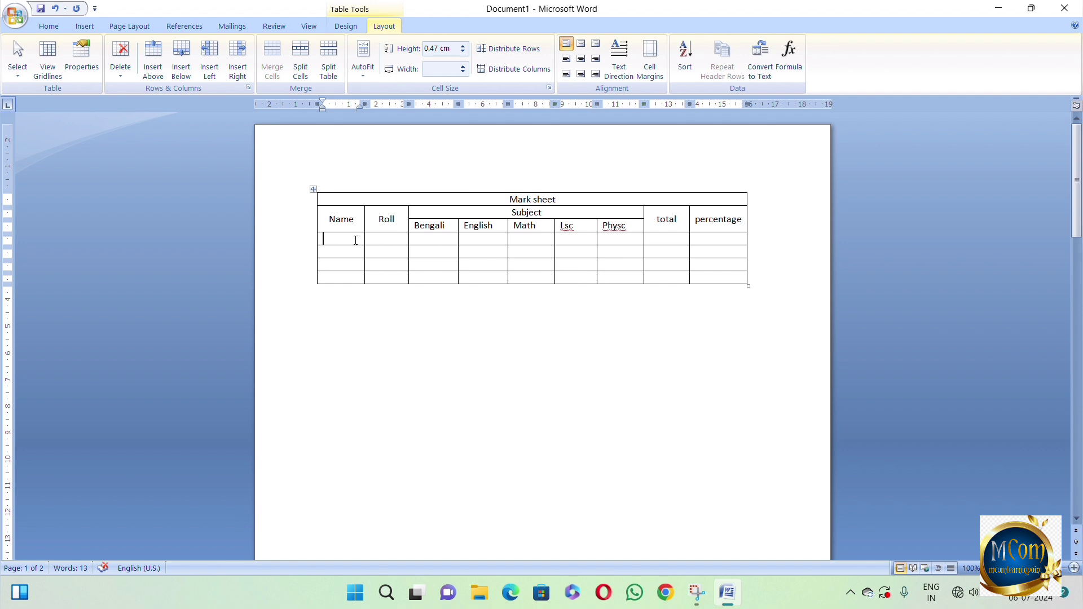
{"action": "type", "text": "Mira"}
{"action": "key", "text": "Tab"}
{"action": "type", "text": "5"}
{"action": "key", "text": "Tab"}
{"action": "type", "text": "58"}
{"action": "key", "text": "Tab"}
{"action": "type", "text": "78"}
{"action": "key", "text": "Tab"}
{"action": "type", "text": "68"}
{"action": "key", "text": "Tab"}
{"action": "type", "text": "88"}
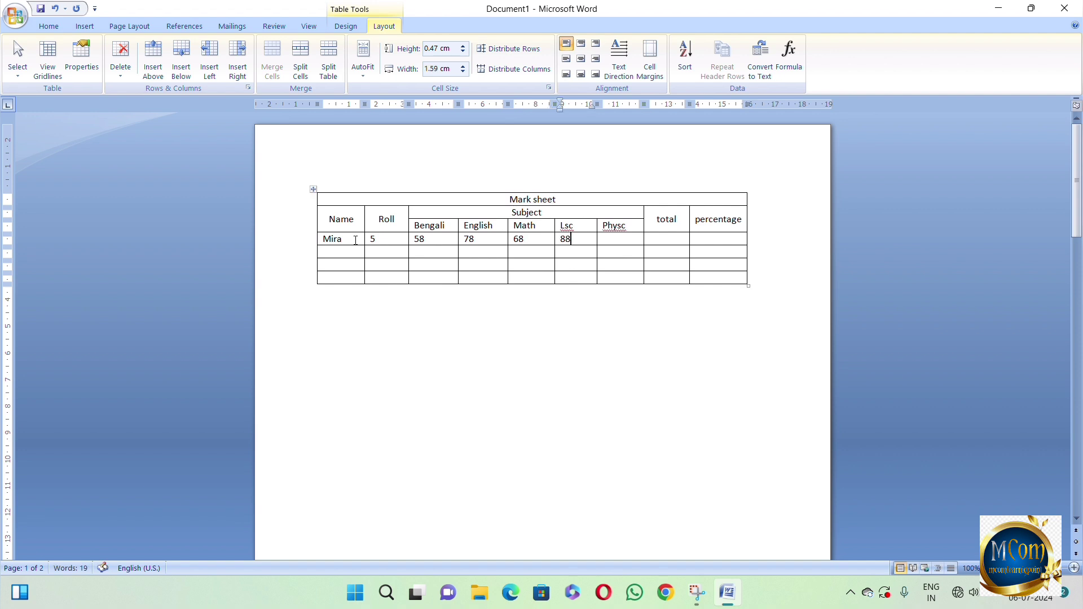
{"action": "key", "text": "Tab"}
{"action": "type", "text": "70"}
{"action": "key", "text": "Tab"}
Insert the formula =SUM(left) in the student's total cell.
{"action": "left_click", "coordinate": [791, 70]}
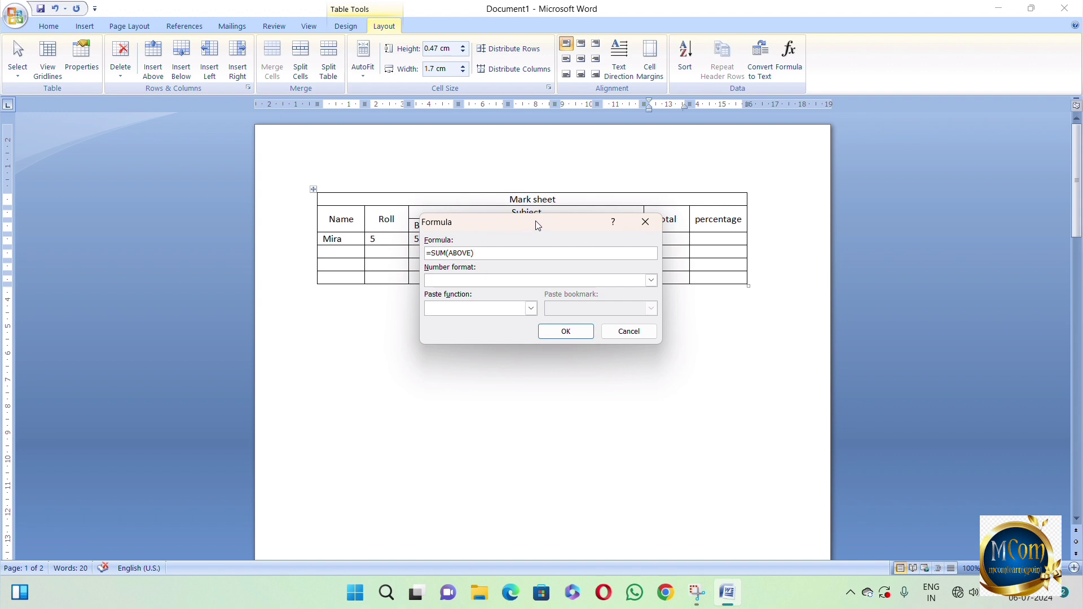
{"action": "left_click_drag", "start_coordinate": [536, 225], "coordinate": [604, 272]}
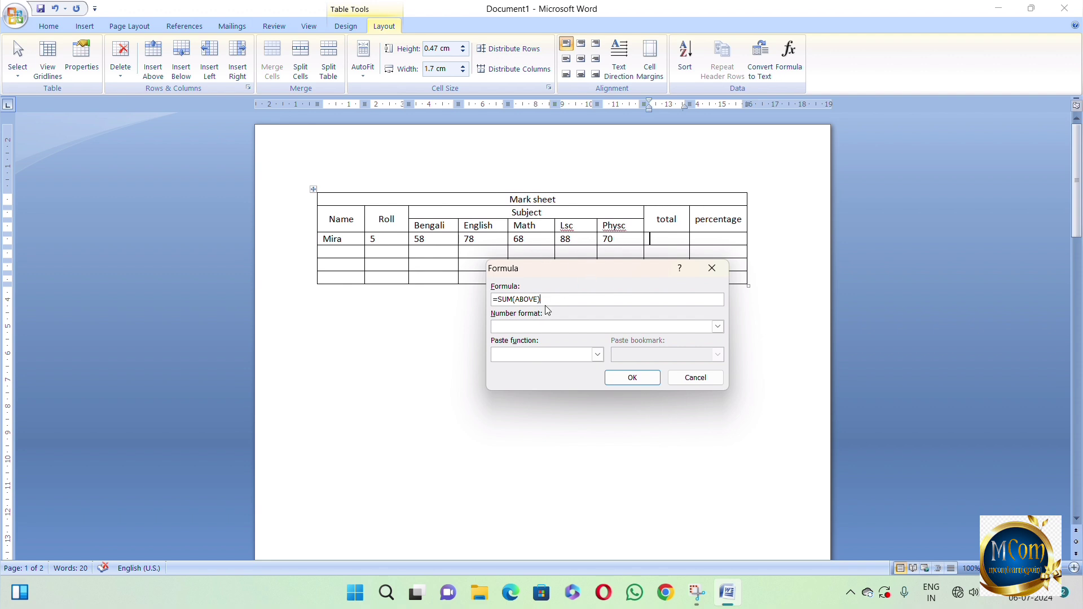
{"action": "left_click_drag", "start_coordinate": [538, 300], "coordinate": [519, 303]}
{"action": "type", "text": "left"}
{"action": "left_click", "coordinate": [628, 378]}
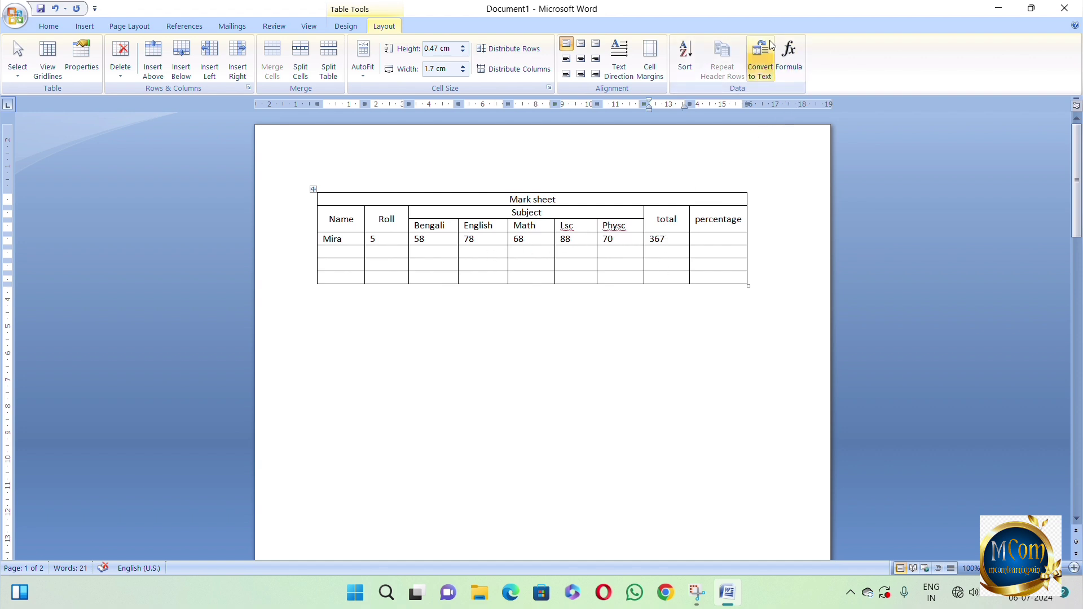
Change the formula in the student's total cell to =58+78+68+88+70 so that only the subject marks are added.
{"action": "left_click", "coordinate": [791, 53]}
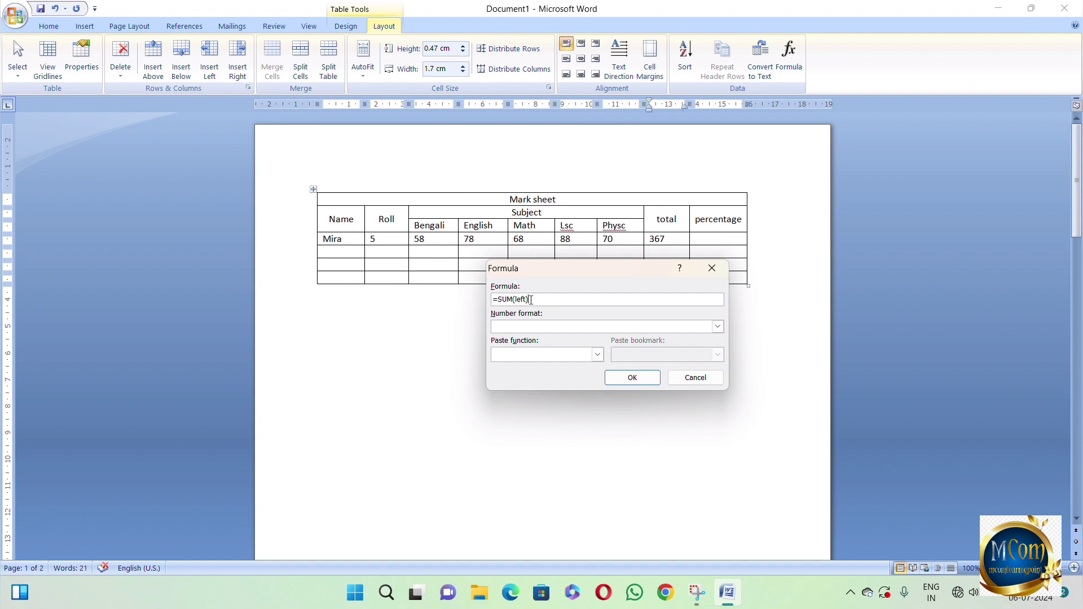
{"action": "mouse_move", "coordinate": [529, 300]}
{"action": "left_mouse_down"}
{"action": "mouse_move", "coordinate": [499, 297]}
{"action": "mouse_move", "coordinate": [531, 299]}
{"action": "left_mouse_up"}
{"action": "left_click_drag", "start_coordinate": [533, 300], "coordinate": [497, 300]}
{"action": "key", "text": "BackSpace"}
{"action": "type", "text": "58+78+68+88+70"}
{"action": "left_click", "coordinate": [648, 378]}
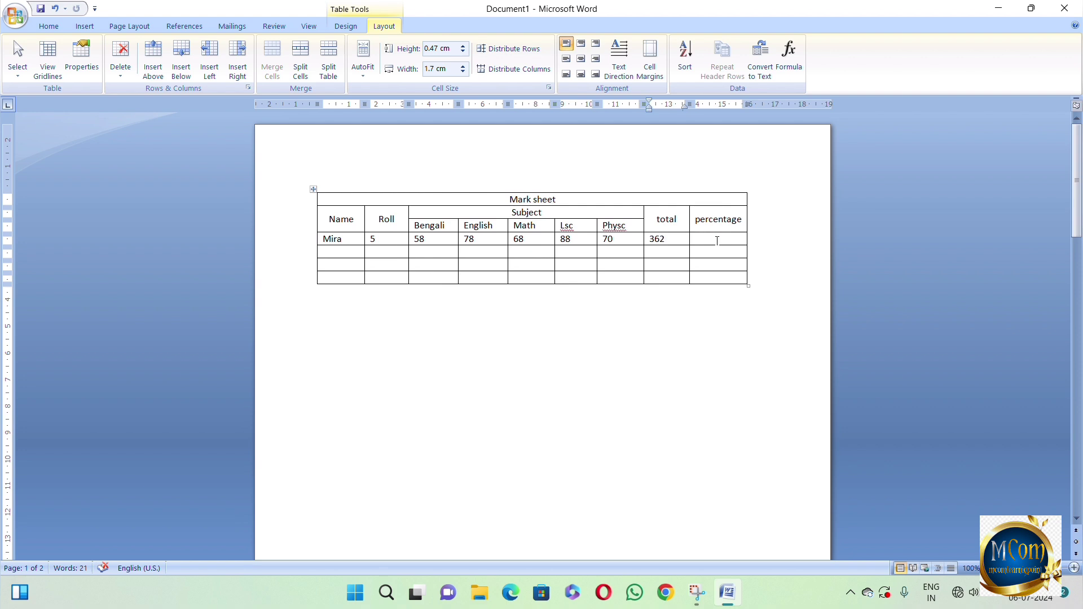
Insert the formula =362/5 in the student's percentage cell.
{"action": "left_click", "coordinate": [717, 240]}
{"action": "left_click", "coordinate": [791, 61]}
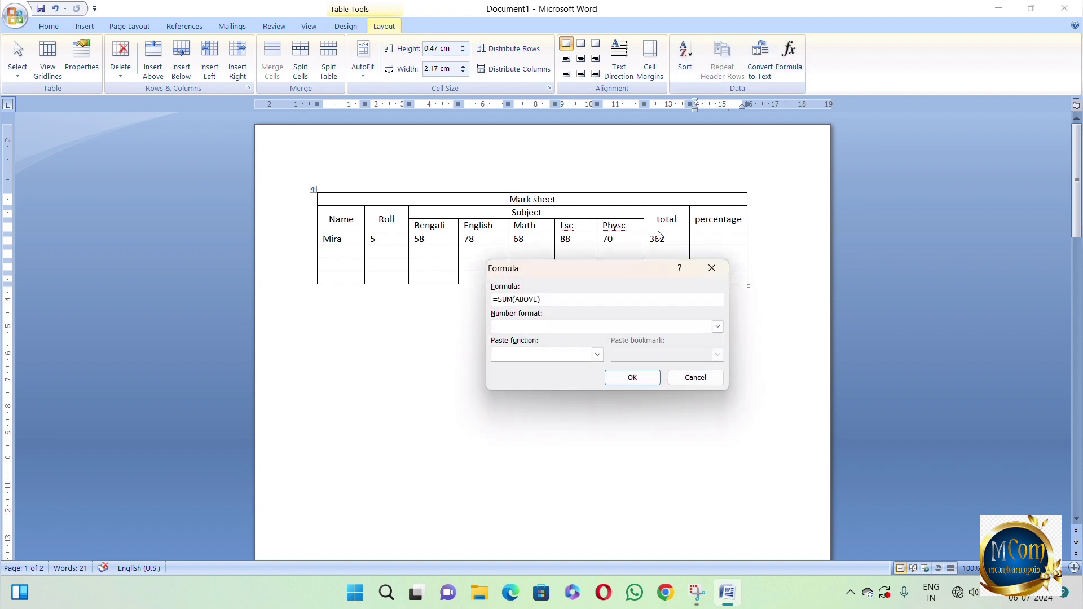
{"action": "key", "text": "BackSpace"}
{"action": "key", "text": "BackSpace"}
{"action": "key", "text": "BackSpace"}
{"action": "key", "text": "BackSpace"}
{"action": "key", "text": "BackSpace"}
{"action": "key", "text": "BackSpace"}
{"action": "key", "text": "BackSpace"}
{"action": "key", "text": "BackSpace"}
{"action": "key", "text": "BackSpace"}
{"action": "key", "text": "BackSpace"}
{"action": "type", "text": "362/5"}
{"action": "left_click", "coordinate": [641, 378]}
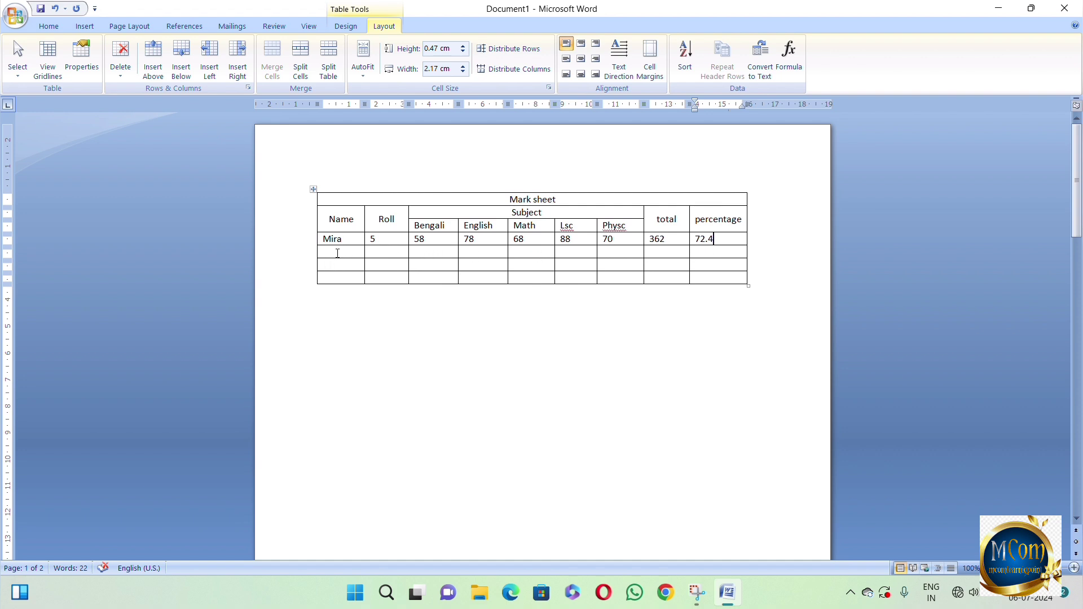
Delete the three empty rows below the first student's row.
{"action": "left_click_drag", "start_coordinate": [349, 254], "coordinate": [734, 276]}
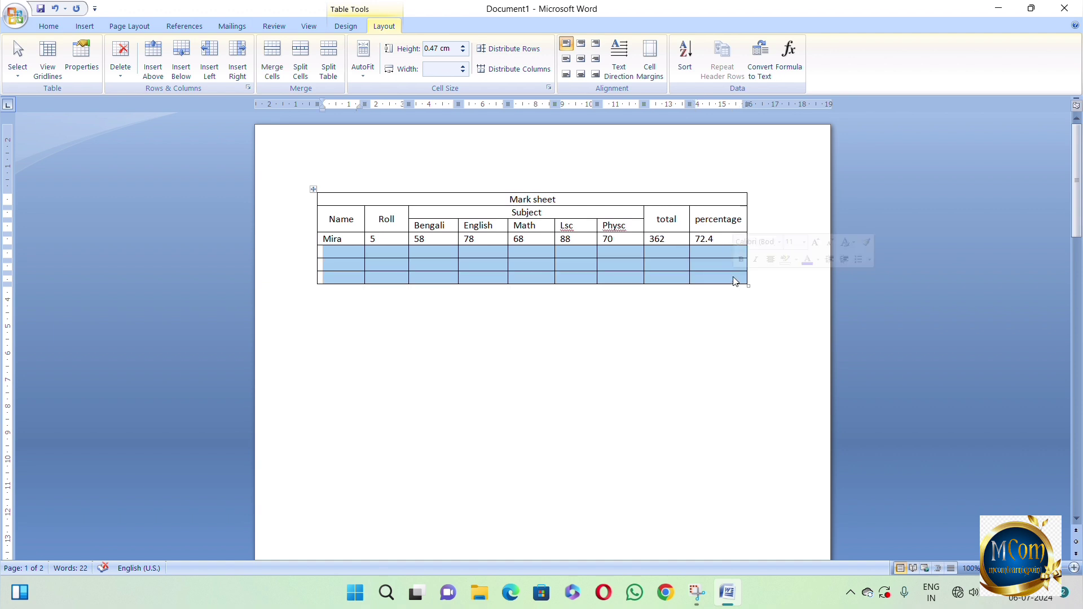
{"action": "left_click", "coordinate": [125, 72]}
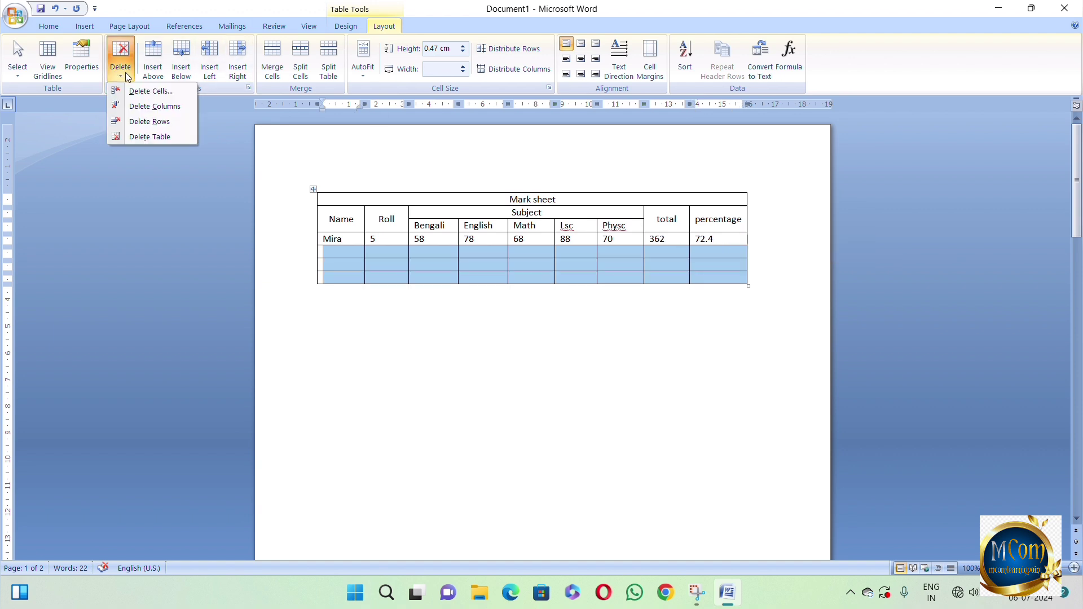
{"action": "left_click", "coordinate": [175, 125]}
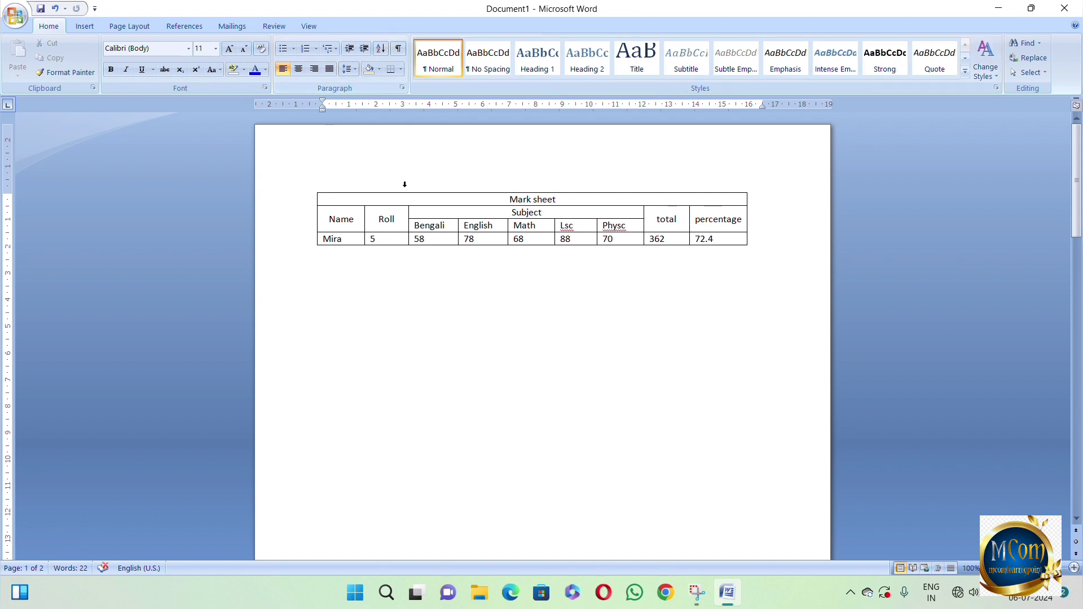
Split the Name heading cell into 2 columns and 1 row.
{"action": "left_click", "coordinate": [330, 218]}
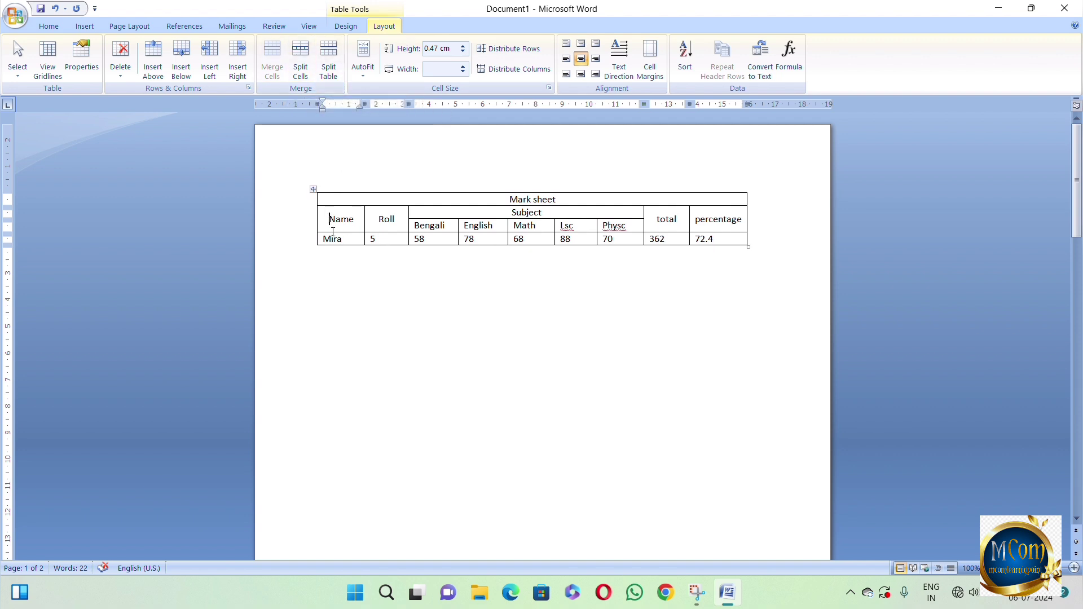
{"action": "left_click", "coordinate": [305, 58]}
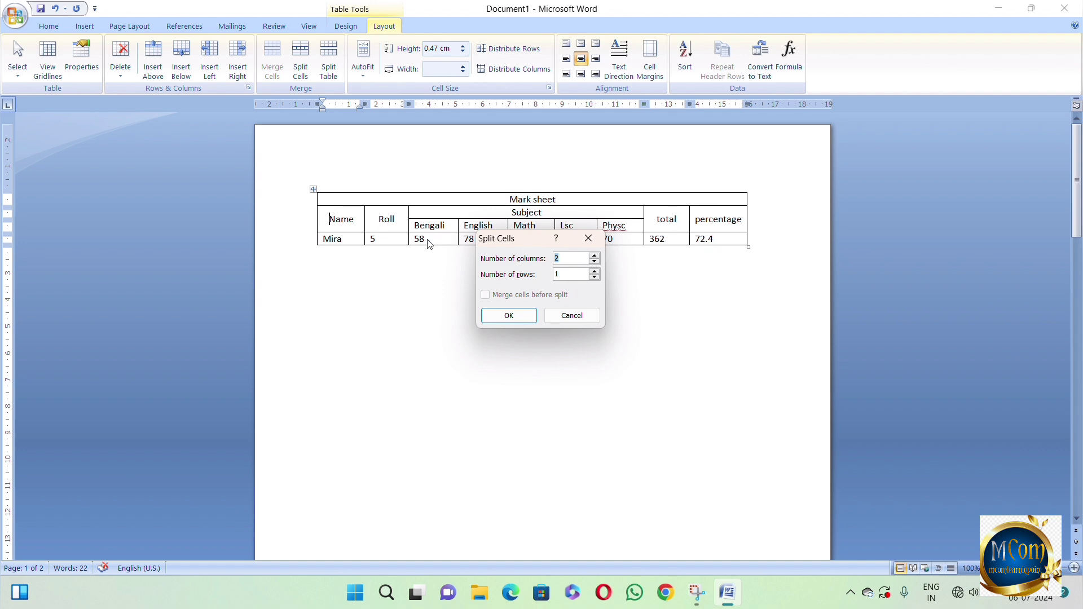
{"action": "left_click", "coordinate": [529, 319]}
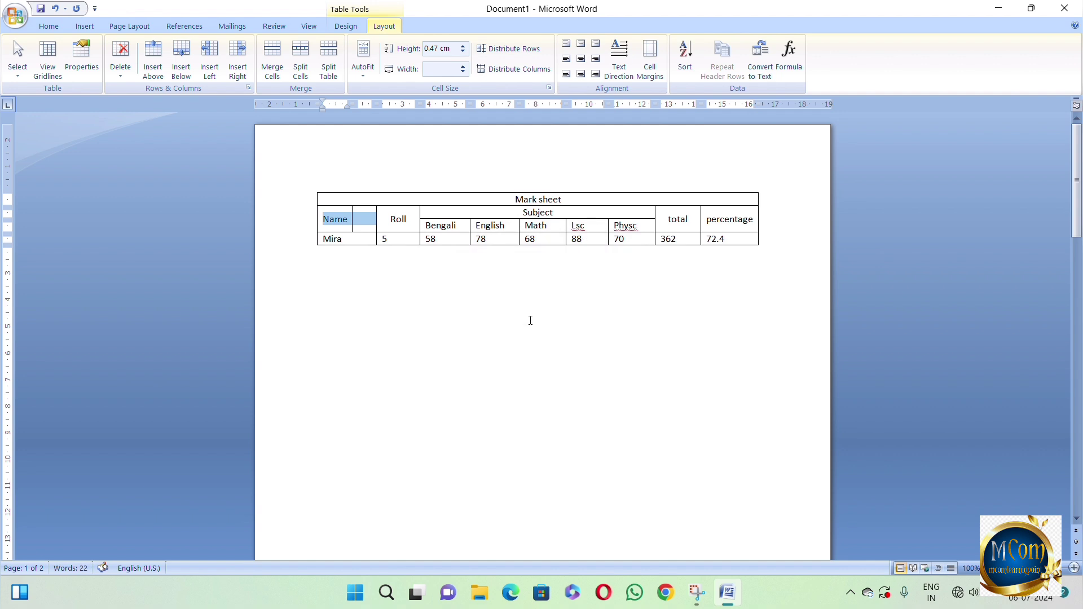
Move the Name heading text from the first split cell into the empty cell beside it.
{"action": "left_click", "coordinate": [348, 220]}
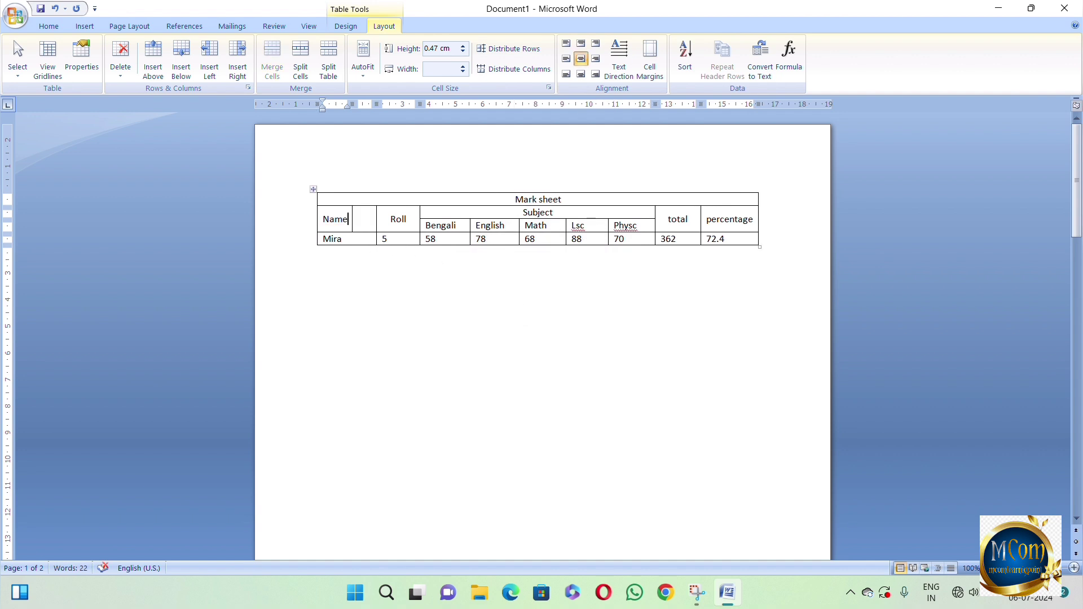
{"action": "double_click", "coordinate": [334, 220]}
{"action": "right_click", "coordinate": [331, 221]}
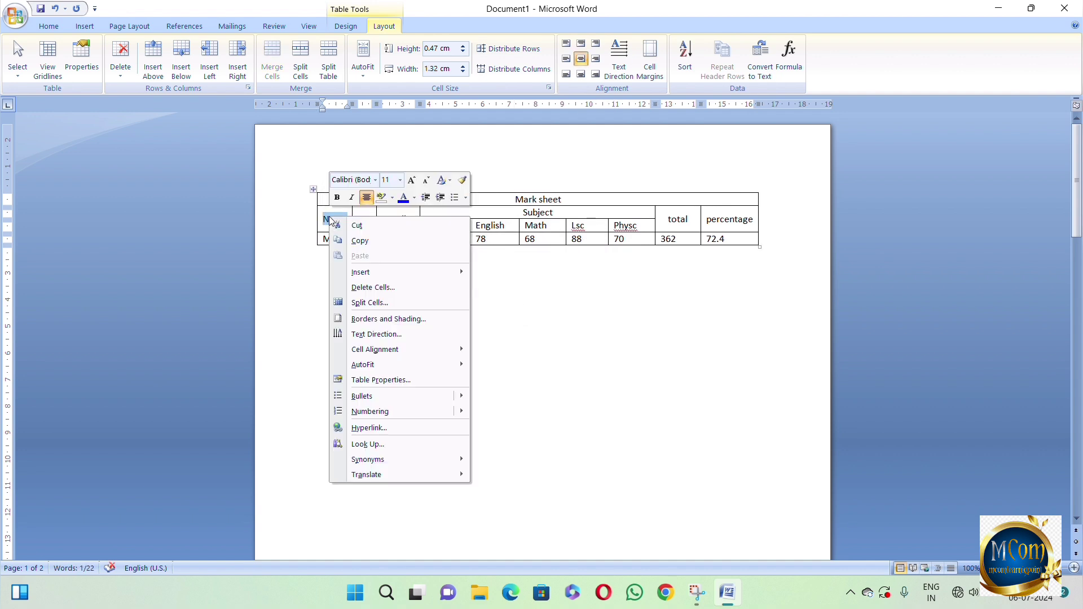
{"action": "left_click", "coordinate": [357, 225]}
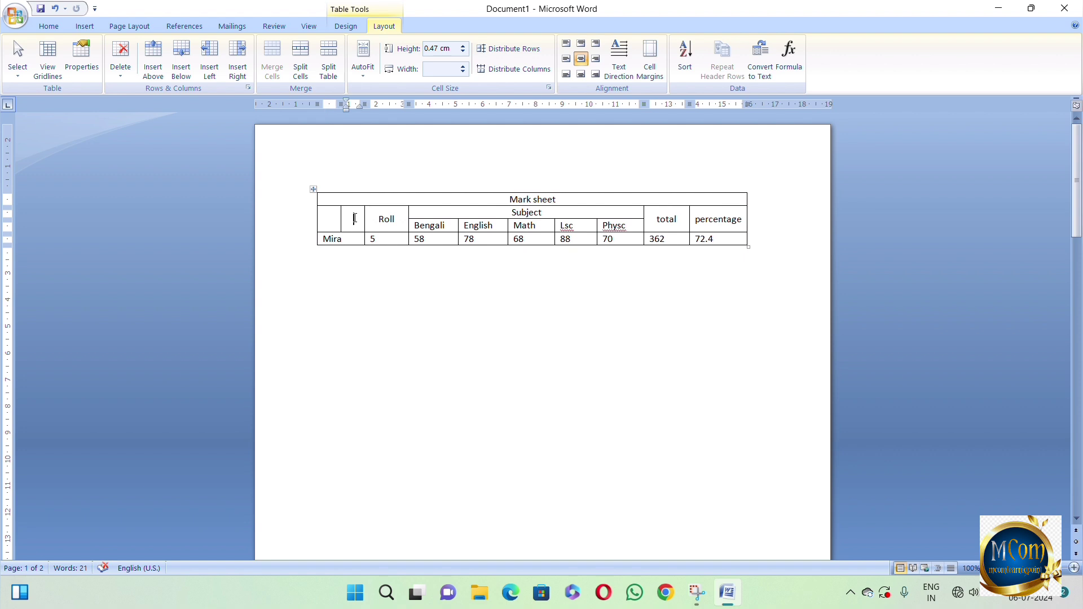
{"action": "right_click", "coordinate": [354, 219]}
{"action": "left_click", "coordinate": [398, 254]}
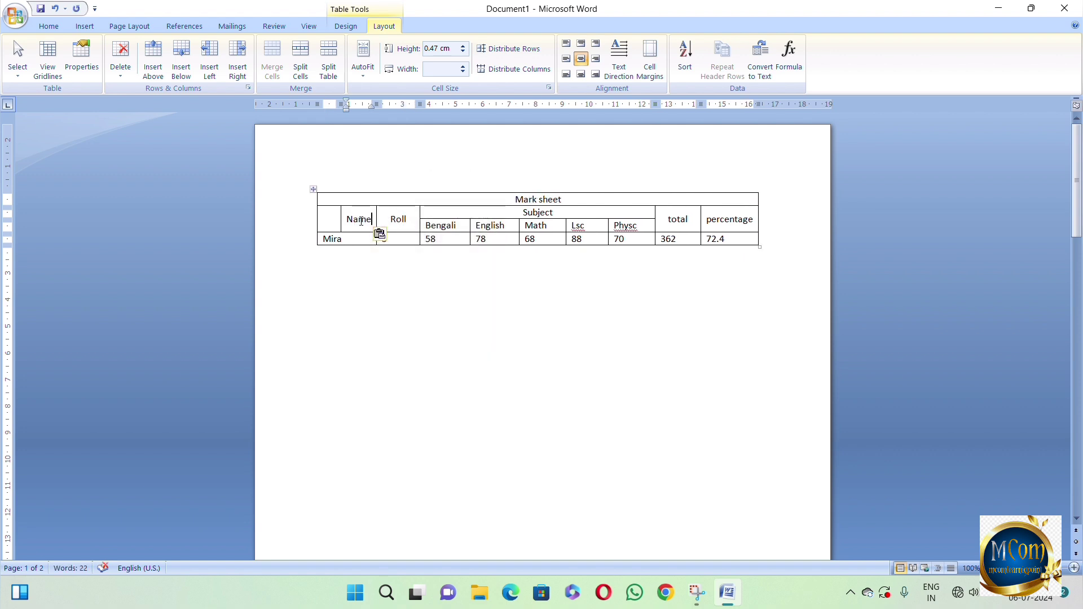
Enter the heading "Sl. No." in the empty heading cell before Name.
{"action": "left_click", "coordinate": [328, 218]}
{"action": "type", "text": "Sl. no"}
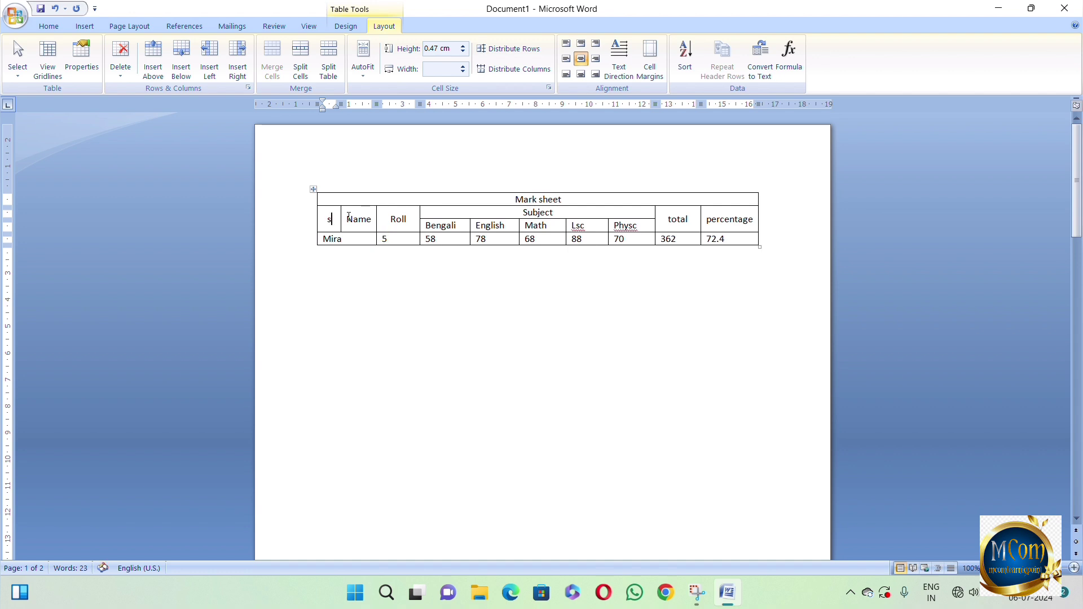
{"action": "type", "text": "."}
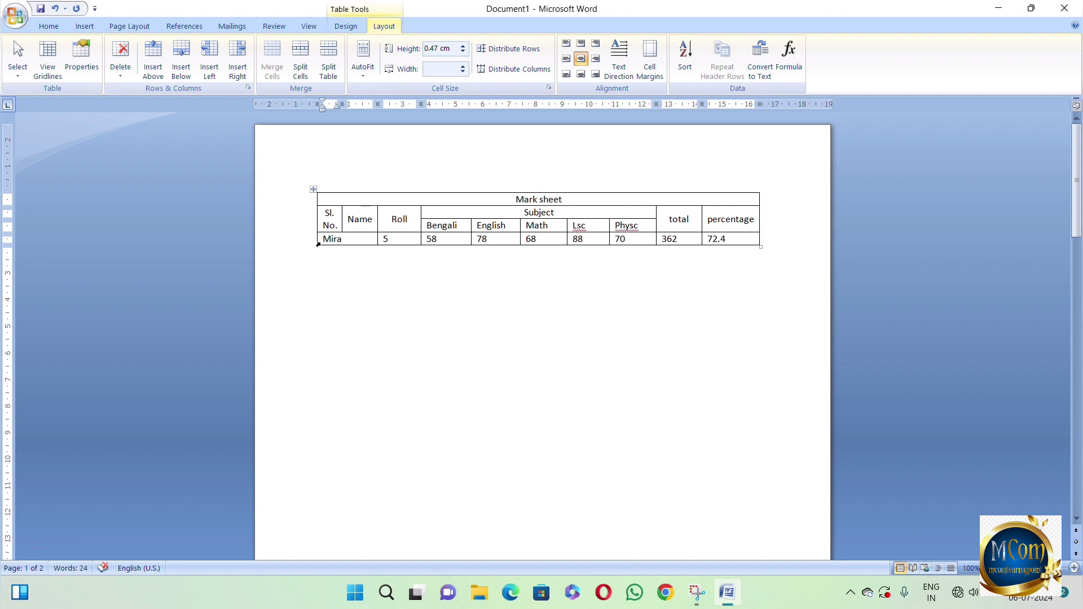
Number the student row "1." before the student's name and widen the Sl. No. heading cell to fit its text on one line.
{"action": "left_click", "coordinate": [322, 239]}
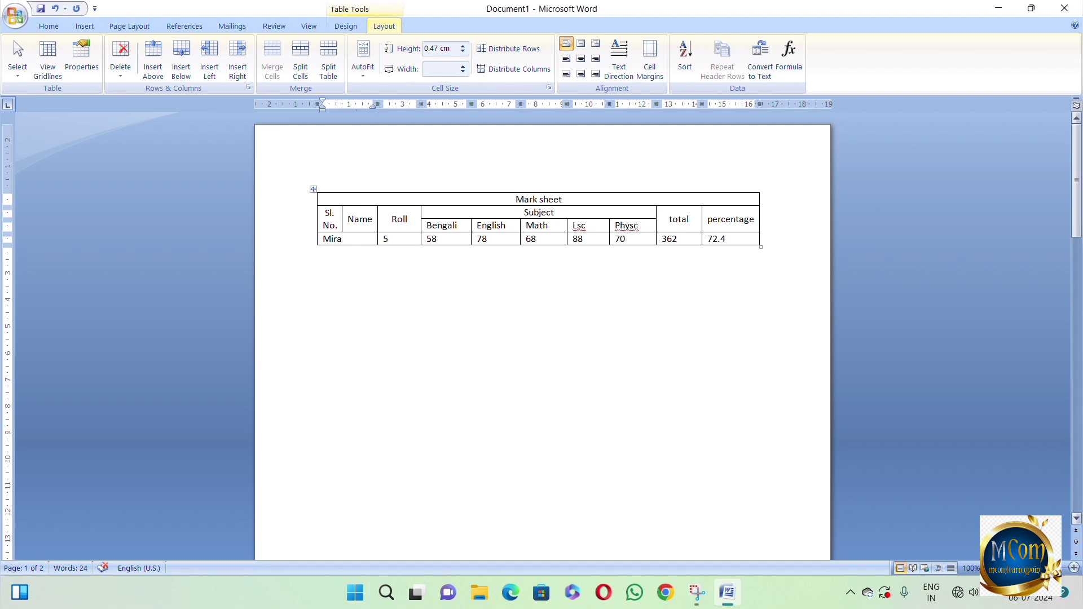
{"action": "type", "text": "1."}
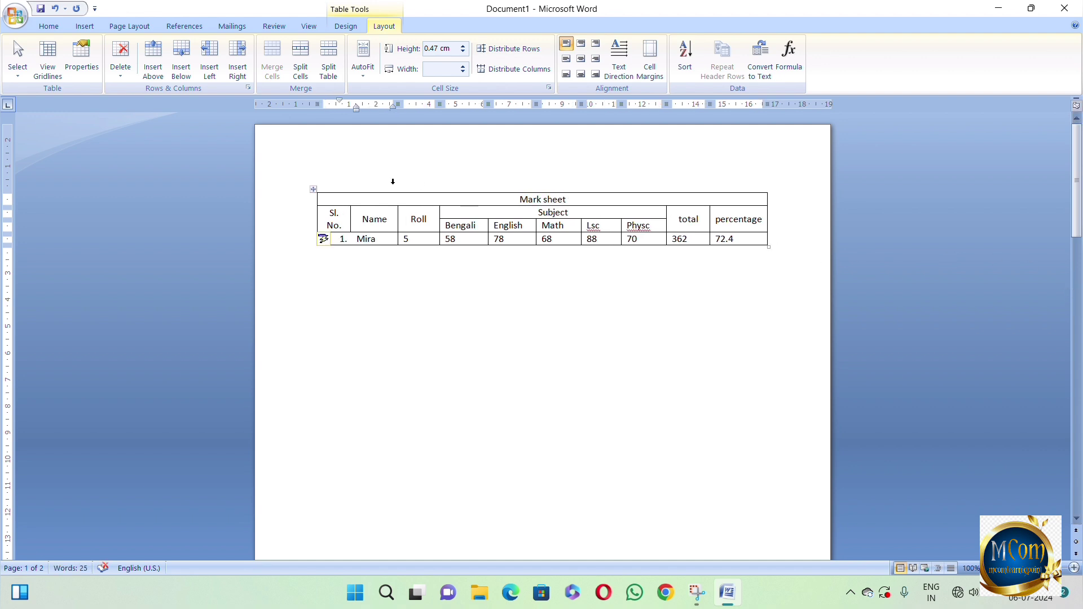
{"action": "left_click_drag", "start_coordinate": [350, 218], "coordinate": [355, 219]}
{"action": "left_click", "coordinate": [374, 260]}
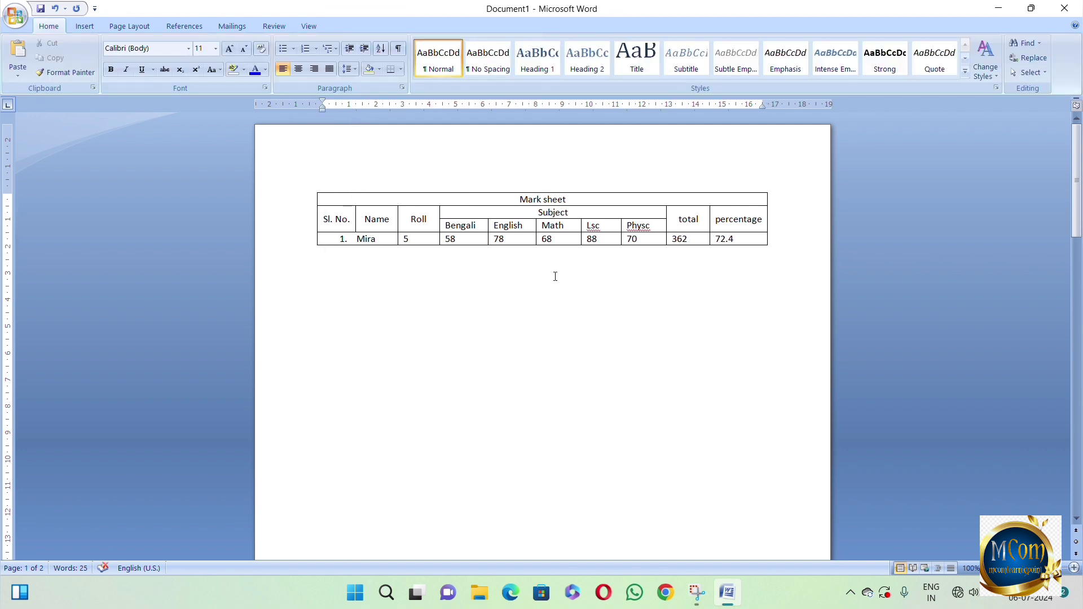
Apply the built-in aqua grid table style with white borders and a dark header row and first column to the mark sheet.
{"action": "left_click", "coordinate": [473, 211]}
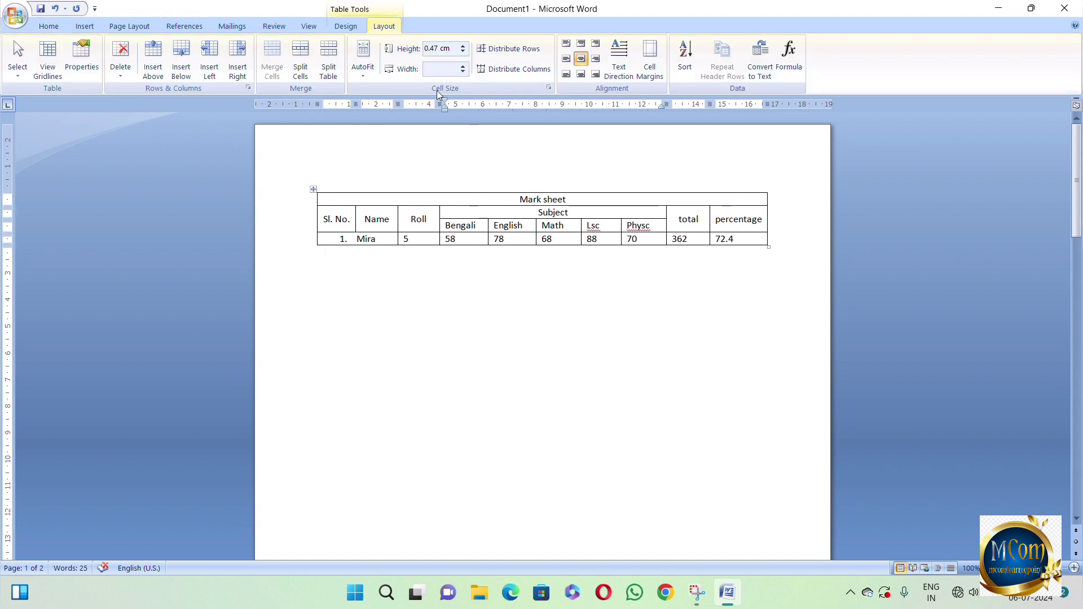
{"action": "left_click", "coordinate": [345, 27]}
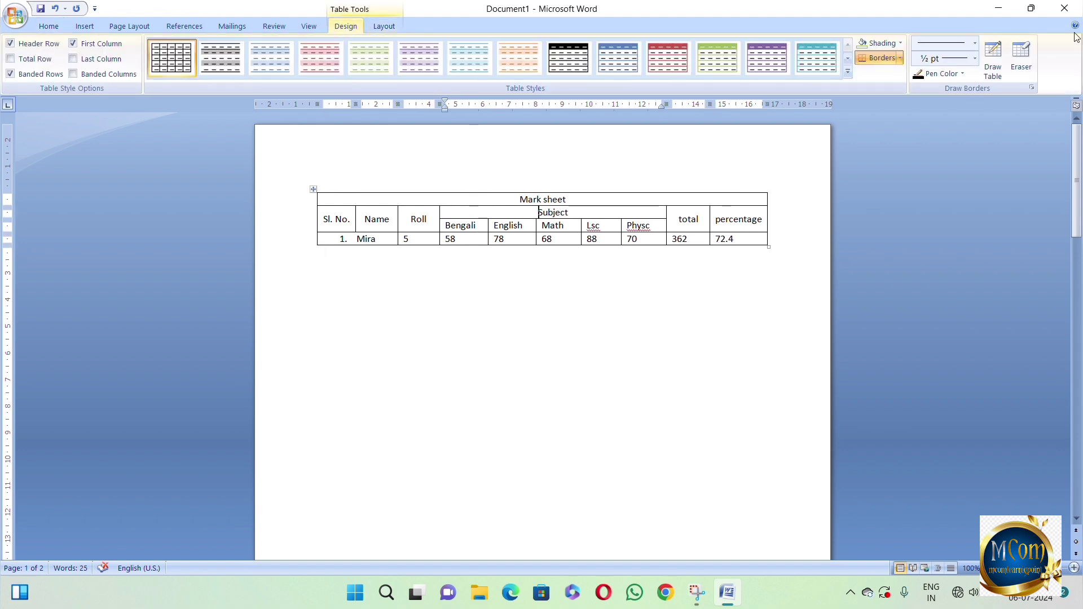
{"action": "left_click", "coordinate": [848, 72]}
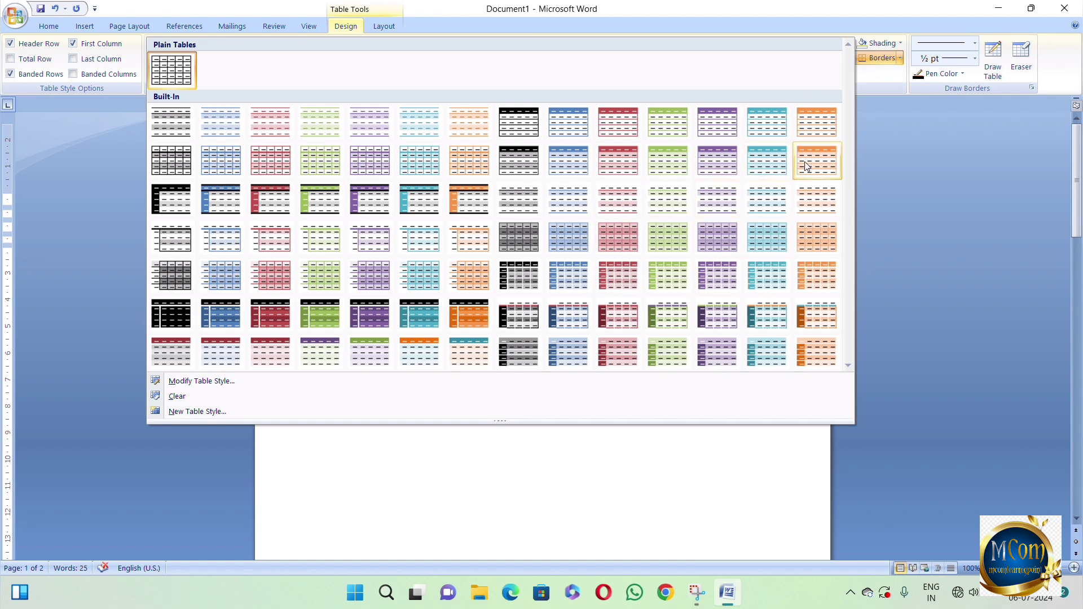
{"action": "left_click", "coordinate": [768, 272]}
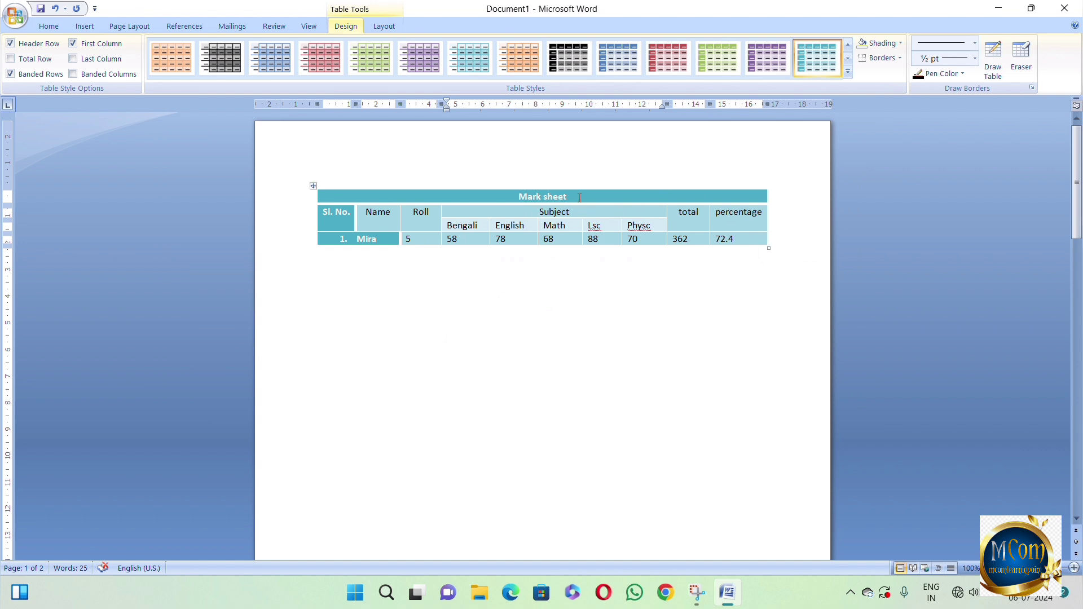
Enlarge the "Mark sheet" title text to 16 pt.
{"action": "left_click_drag", "start_coordinate": [579, 197], "coordinate": [518, 197]}
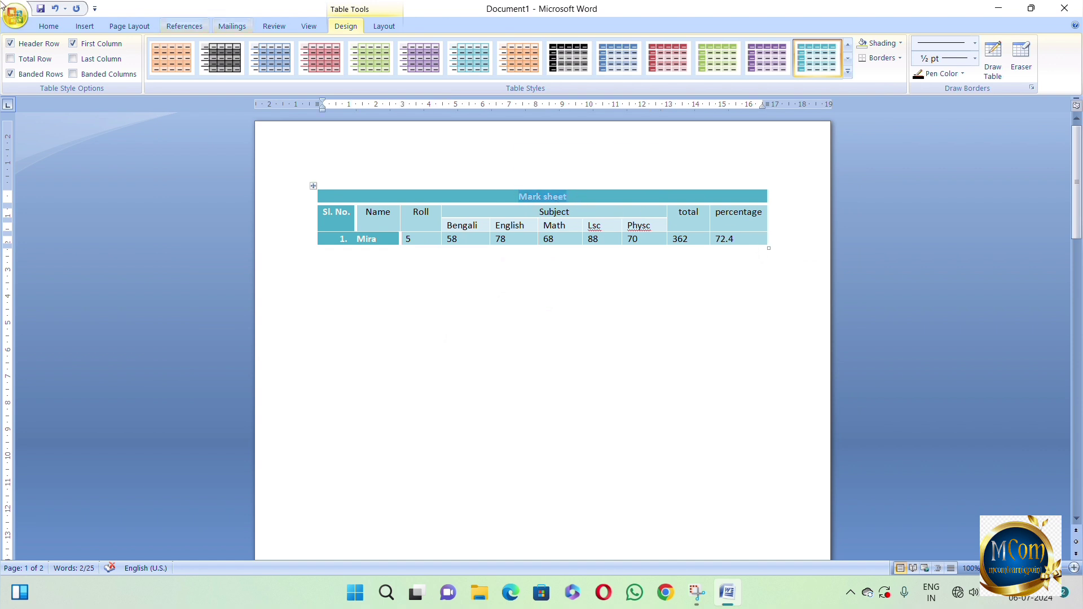
{"action": "left_click", "coordinate": [48, 26]}
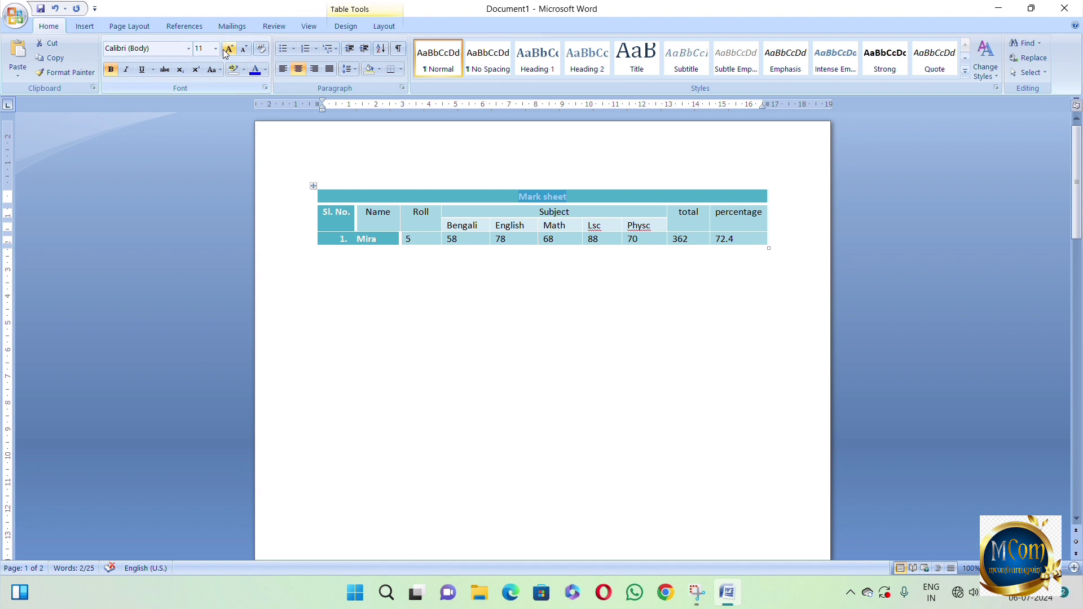
{"action": "left_click", "coordinate": [228, 49]}
{"action": "left_click", "coordinate": [228, 49]}
{"action": "left_click", "coordinate": [228, 49]}
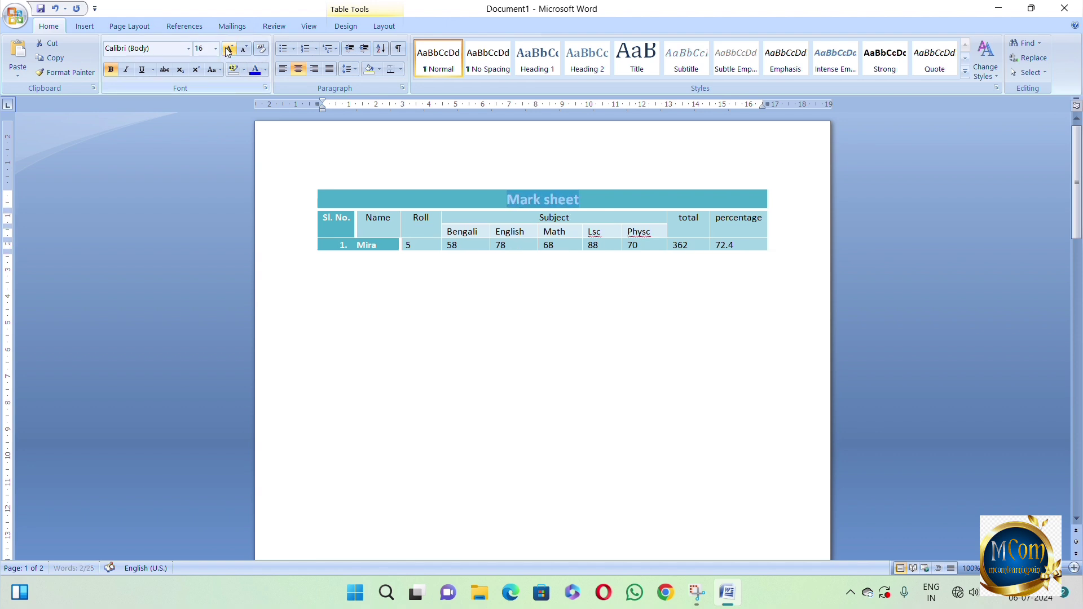
Colour the "Mark sheet" title text with the standard dark red.
{"action": "left_click", "coordinate": [265, 69]}
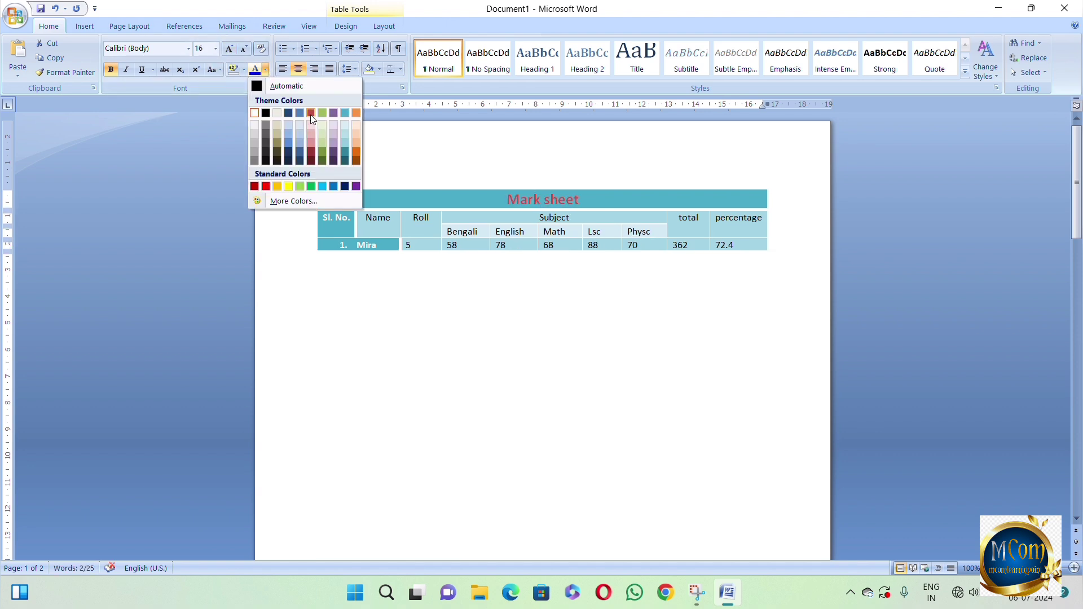
{"action": "left_click", "coordinate": [310, 114]}
{"action": "left_click", "coordinate": [266, 70]}
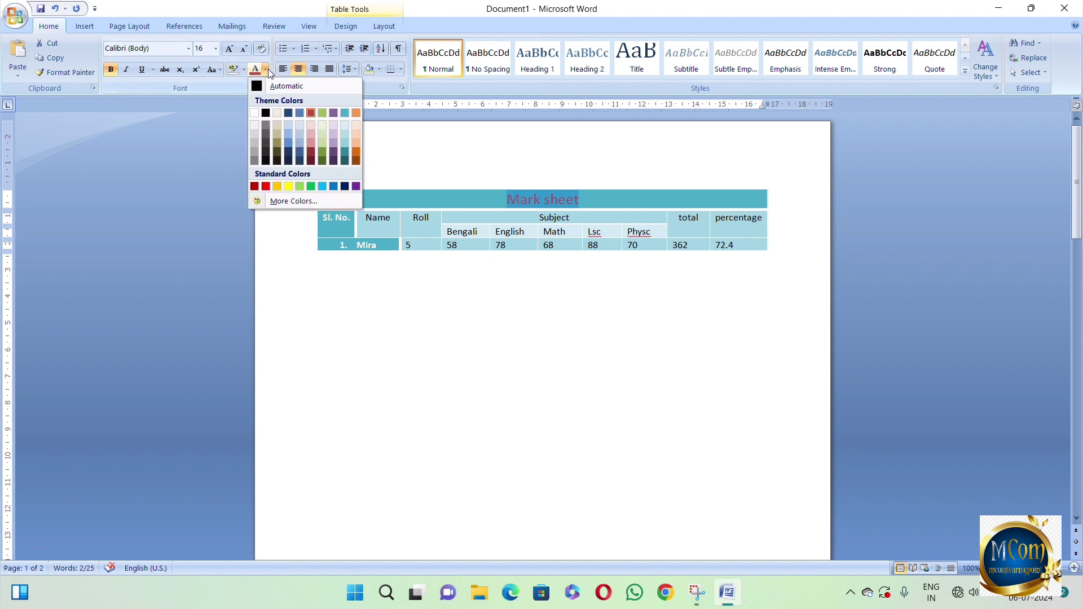
{"action": "left_click", "coordinate": [254, 187]}
{"action": "left_click", "coordinate": [637, 214]}
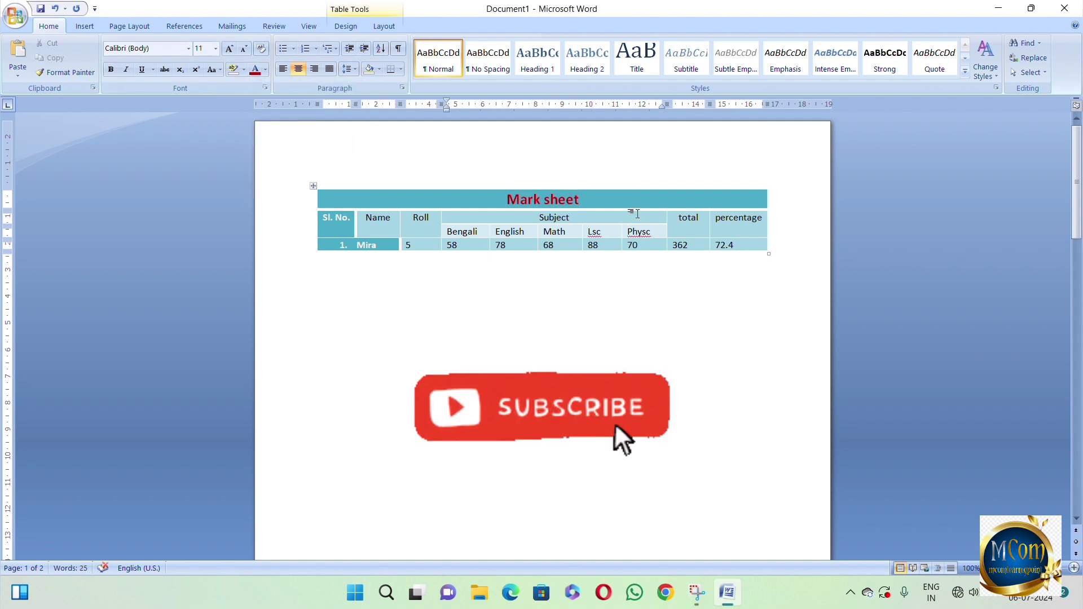